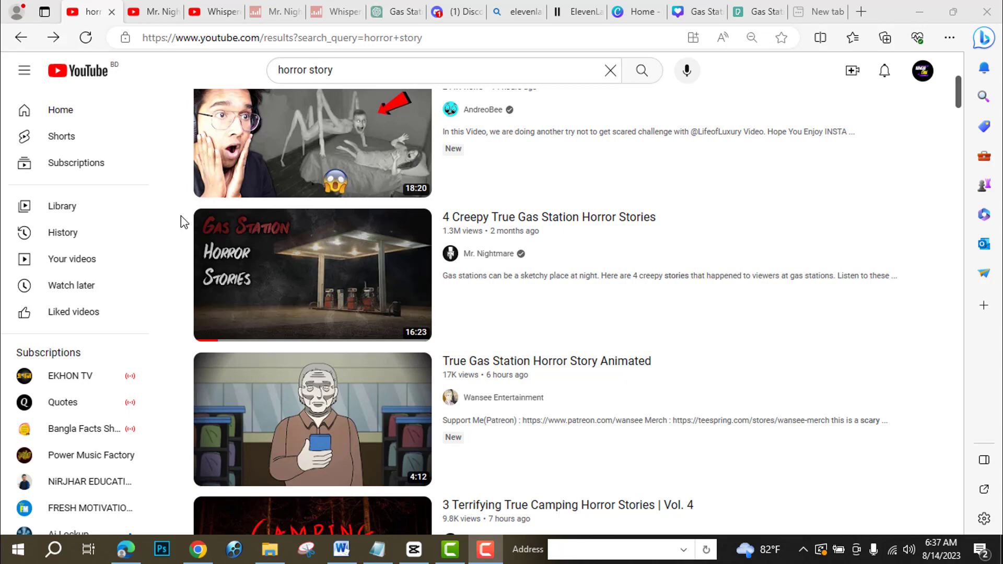
Browse the horror story search results, previewing the gas station and camping horror videos.
scroll(184, 222, "down", 1)
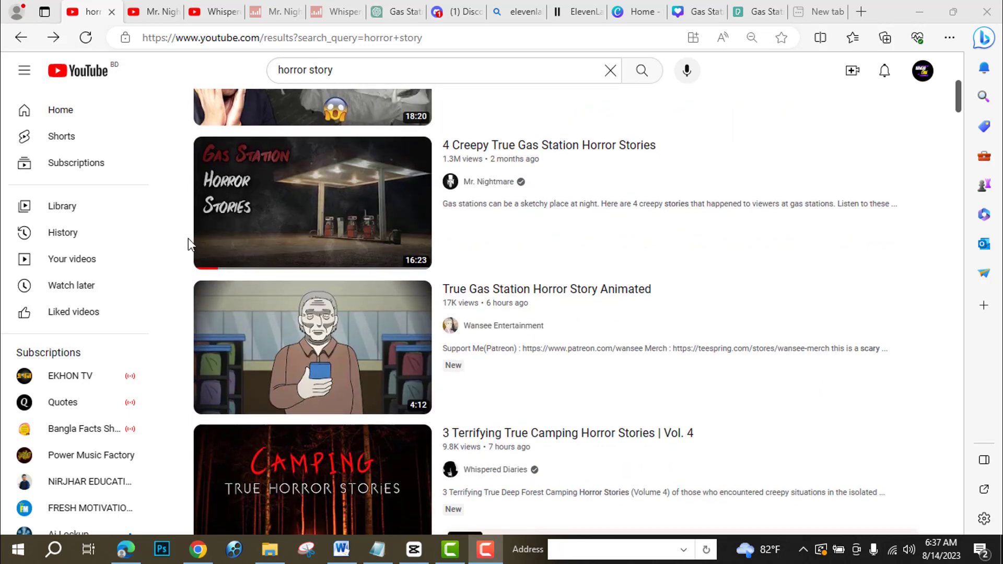
mouse_move(274, 186)
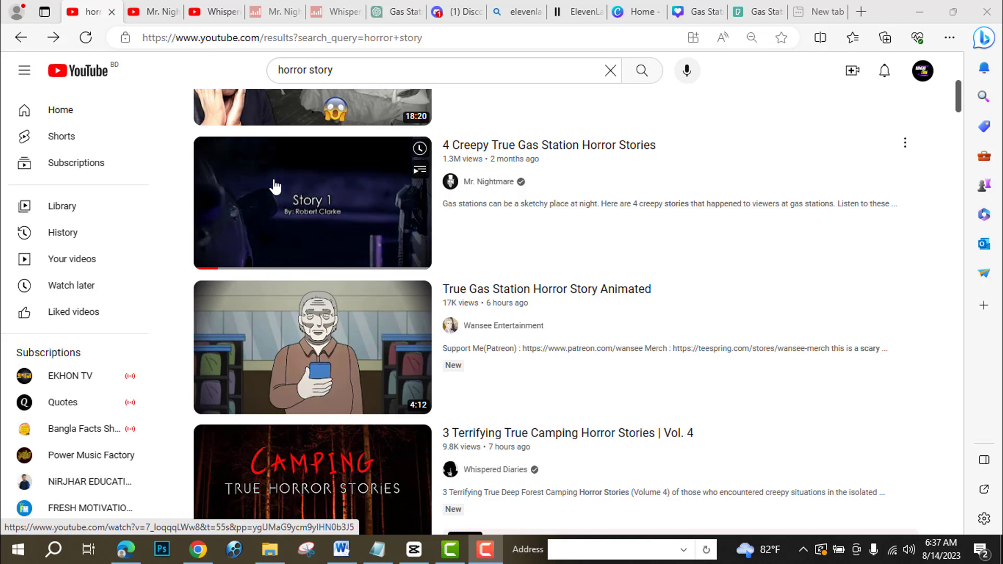
scroll(308, 265, "down", 1)
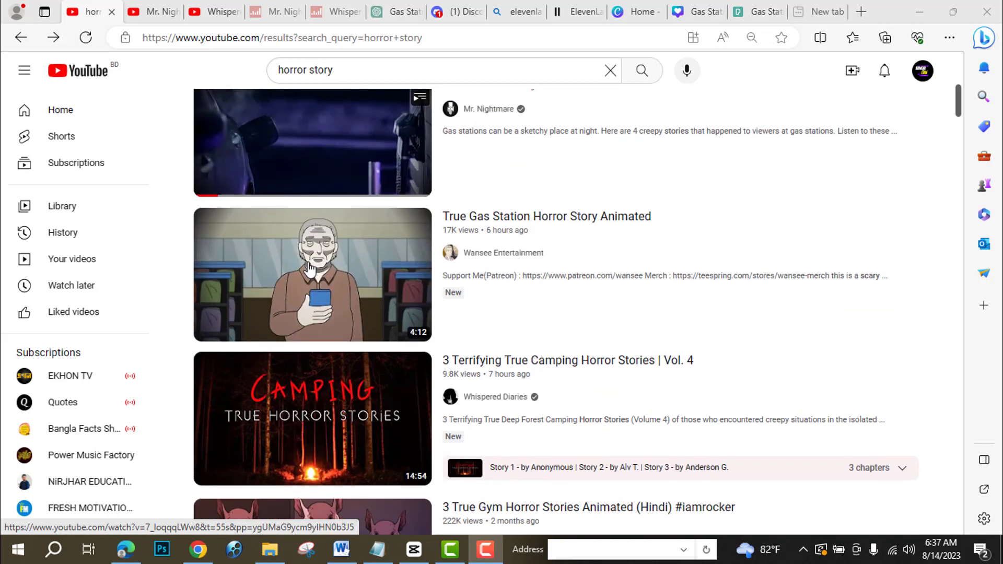
scroll(310, 269, "down", 3)
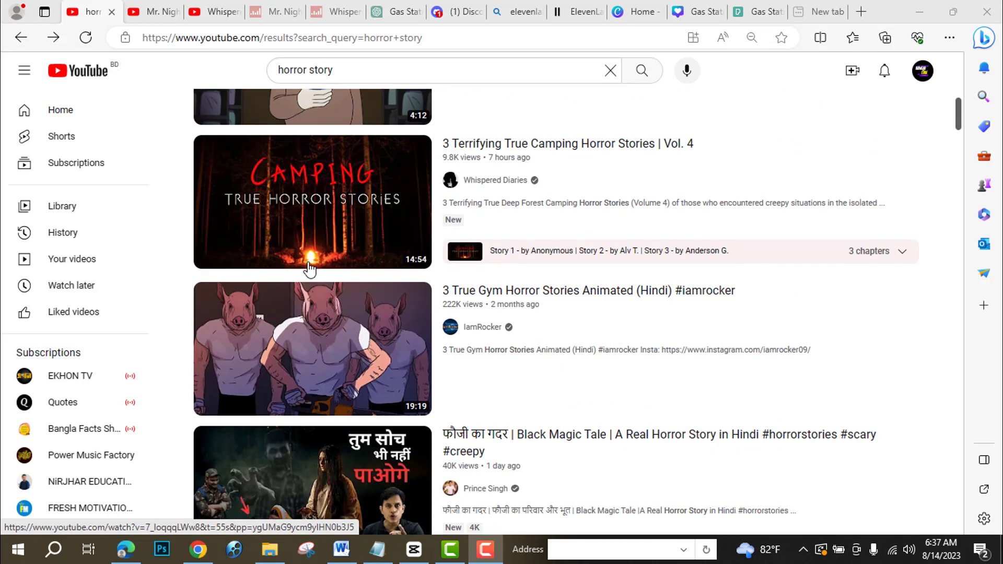
scroll(183, 215, "up", 4)
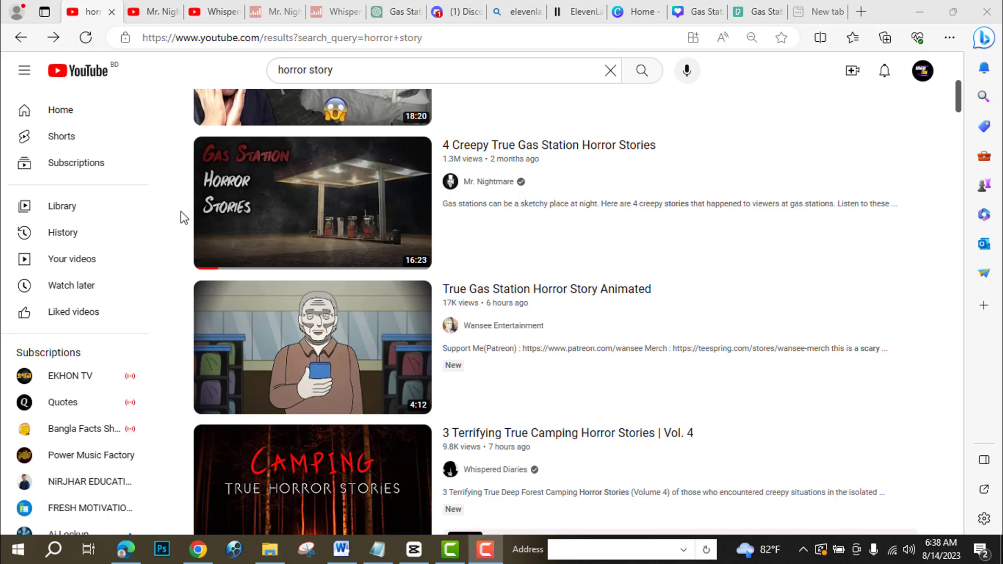
Examine the Mr. Nightmare channel's latest videos and its subscriber and video counts.
left_click(158, 15)
scroll(320, 211, "up", 5)
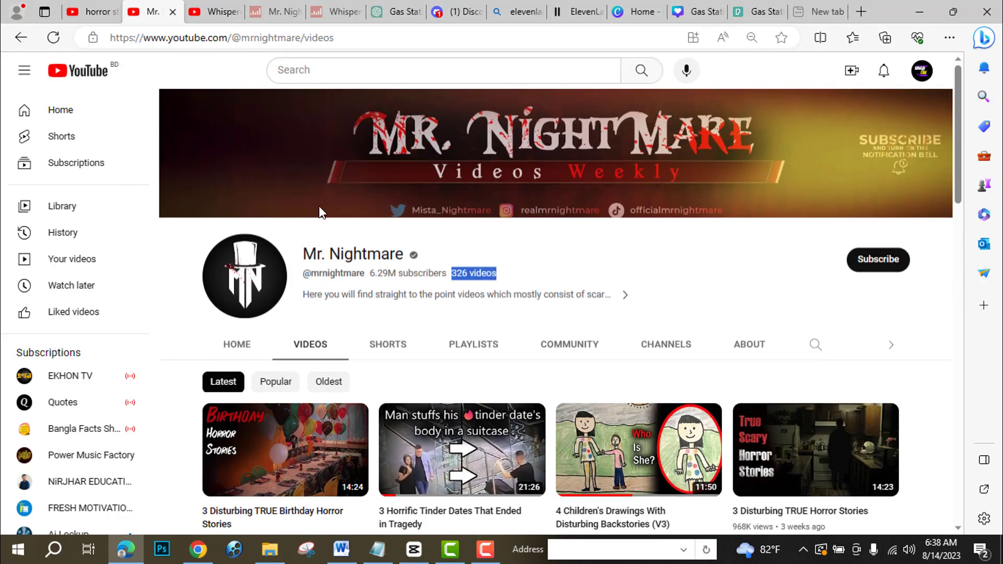
scroll(548, 253, "down", 4)
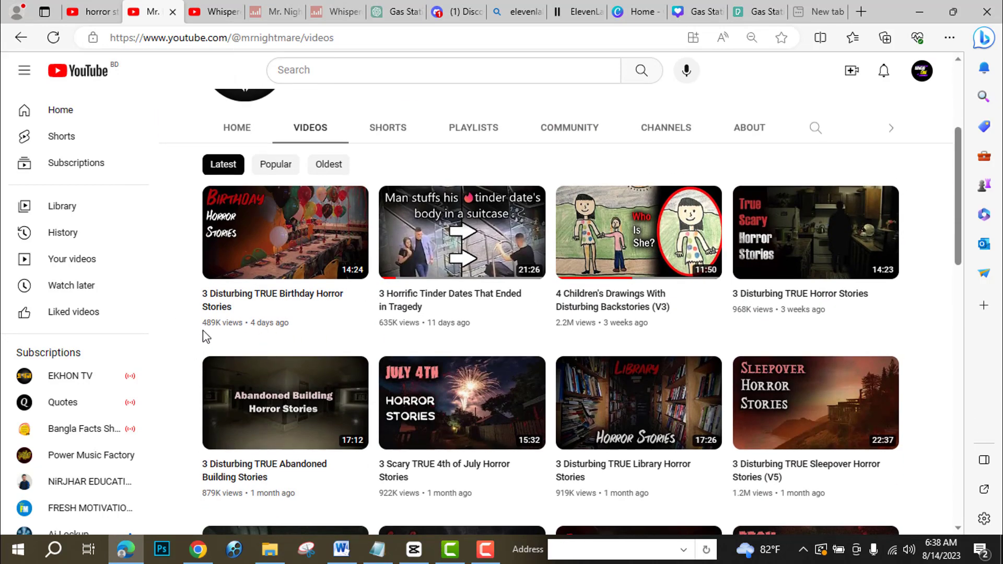
mouse_move(421, 331)
scroll(293, 178, "up", 4)
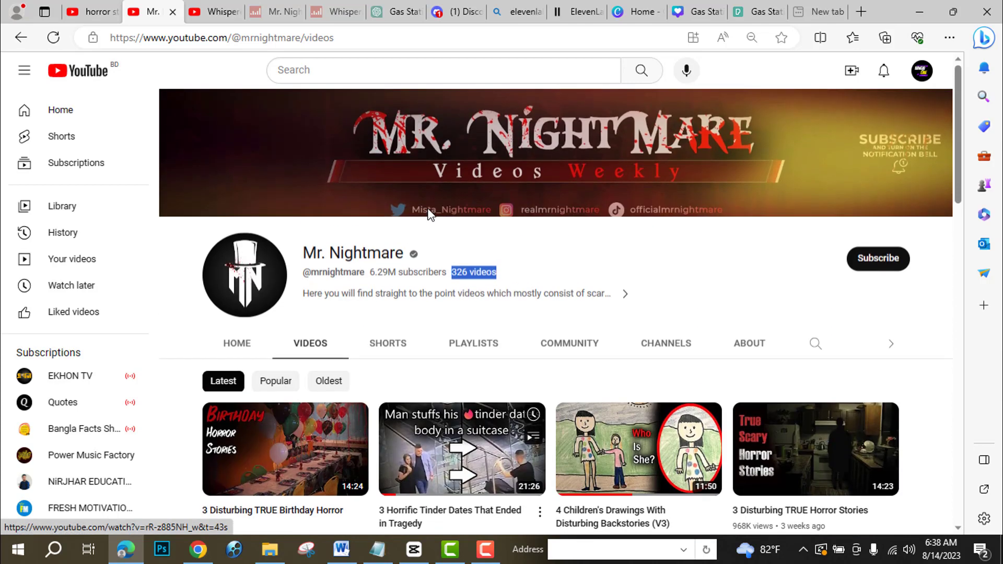
left_click(457, 272)
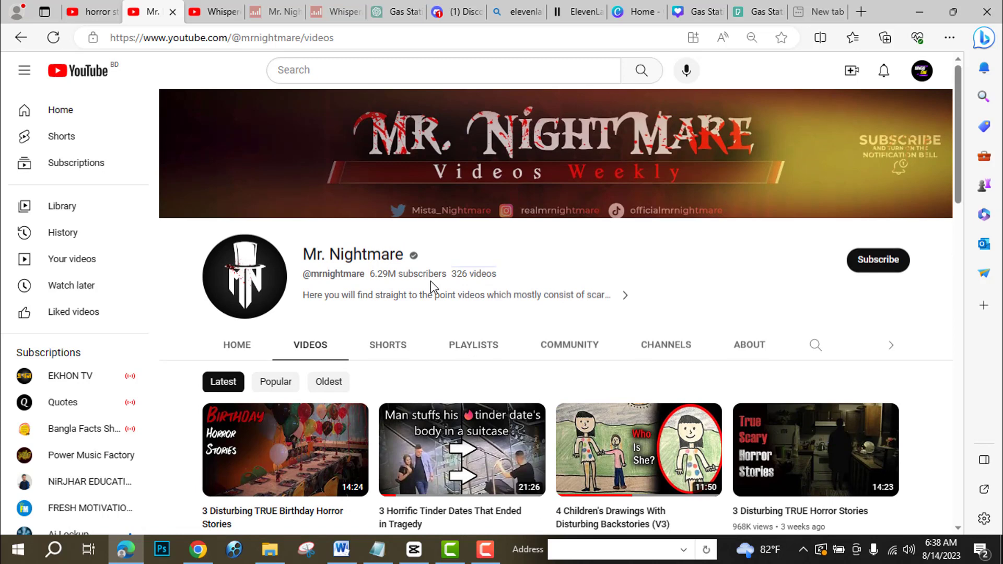
Examine the Whispered Diaries channel's statistics and oldest videos, and sort its videos by popularity to review their views.
left_click(211, 11)
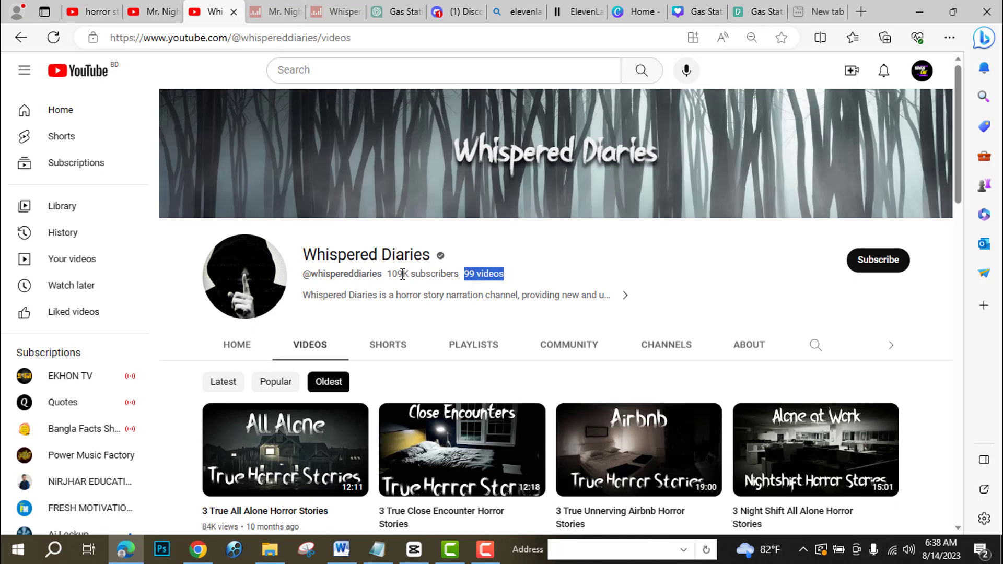
left_click(468, 274)
left_click_drag(505, 273, 464, 274)
scroll(468, 282, "down", 3)
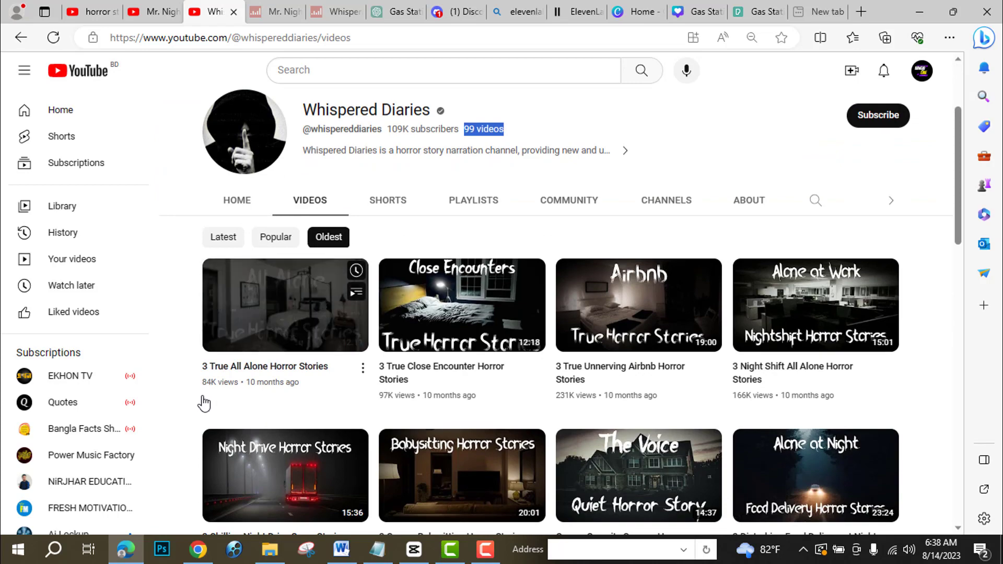
scroll(271, 316, "up", 2)
left_click(272, 312)
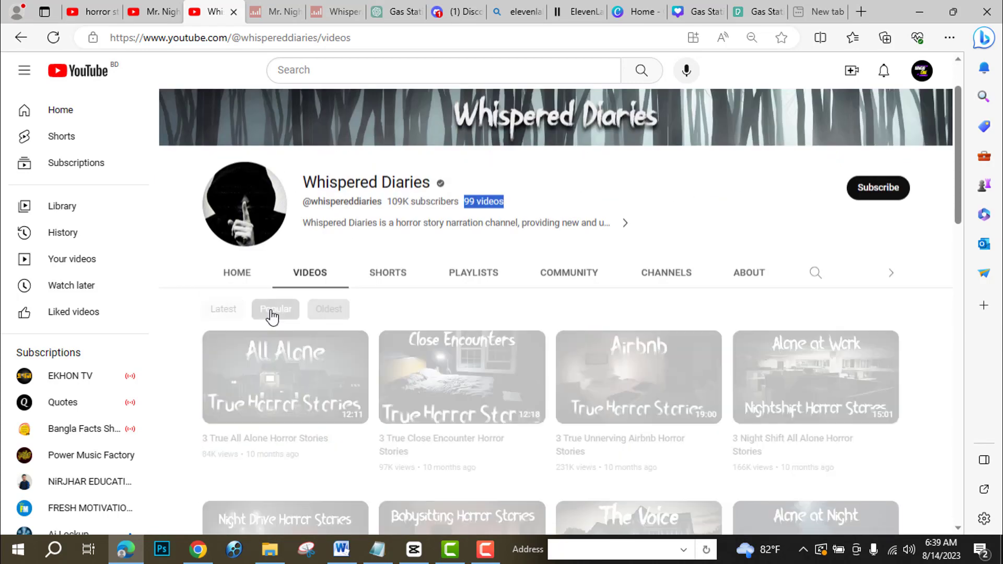
scroll(371, 327, "down", 3)
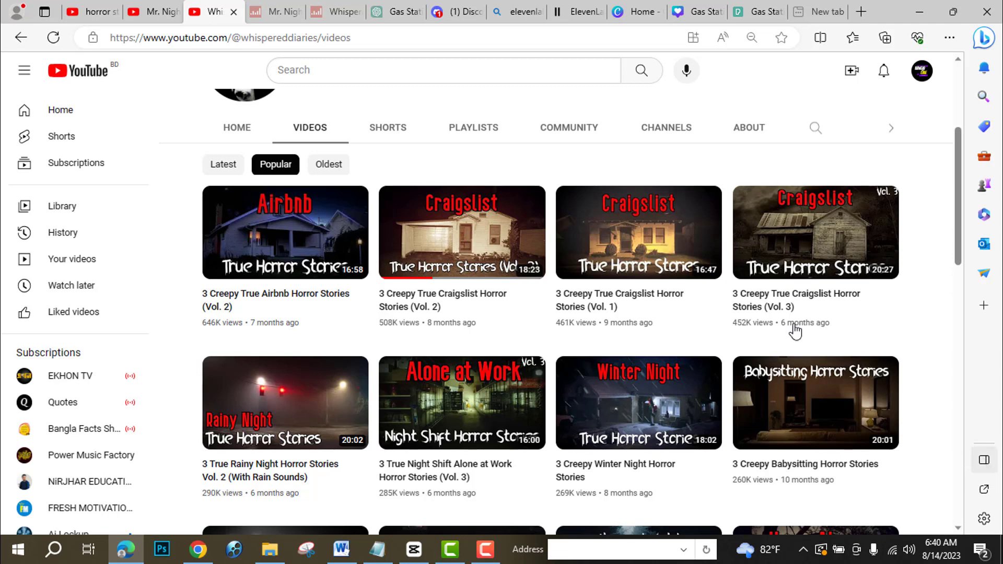
Switch to the ChatGPT gas station chat and examine the story topic in the drafted prompt.
left_click(394, 8)
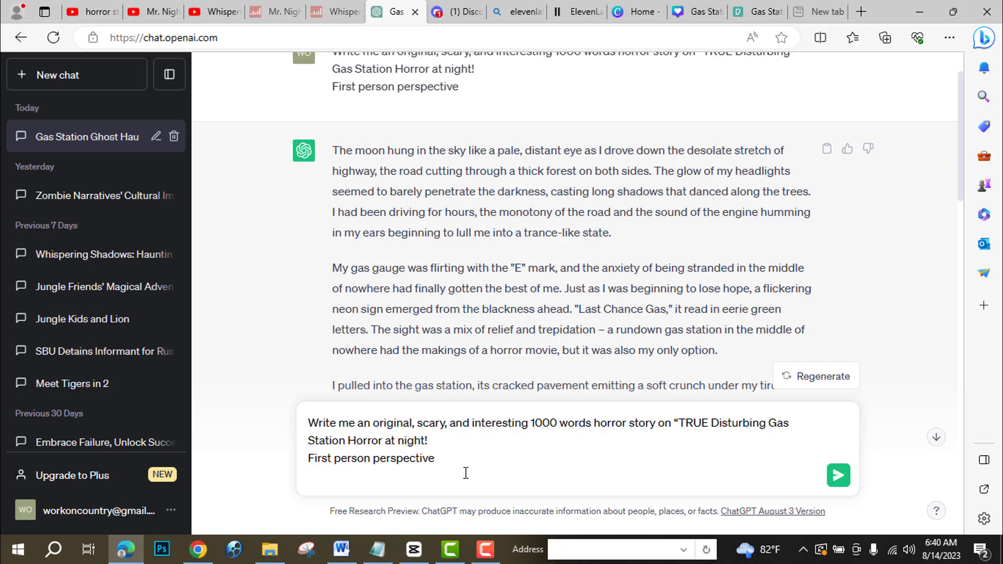
left_click_drag(674, 422, 761, 445)
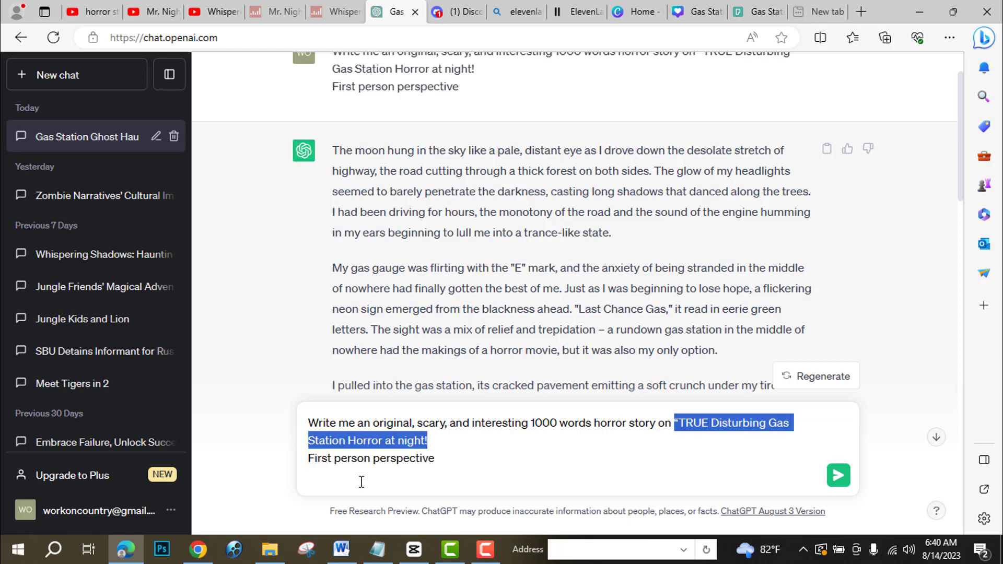
left_click(372, 458)
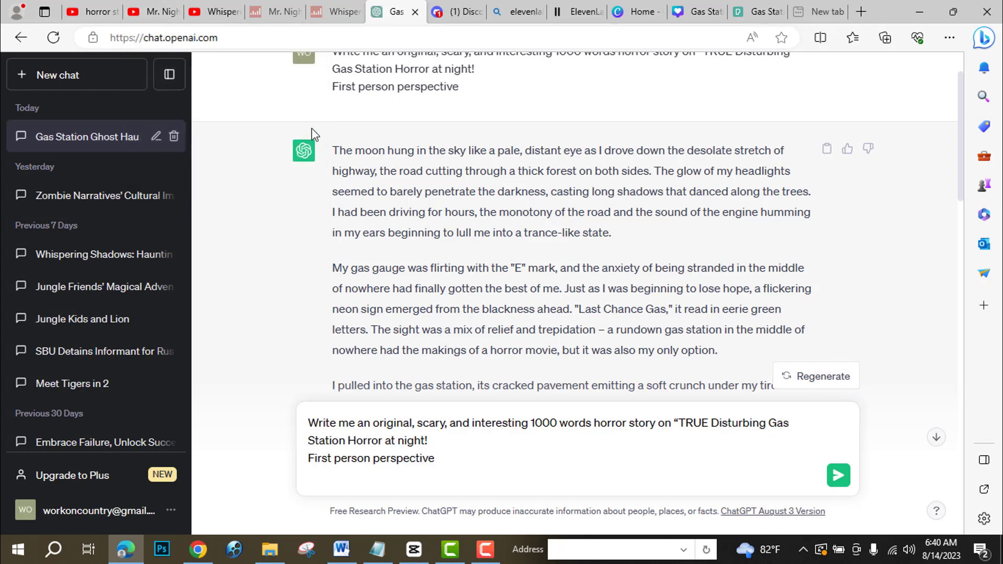
Compare the drafted prompt's topic with the video titles on the Mr. Nightmare channel.
left_click(155, 6)
scroll(416, 417, "down", 3)
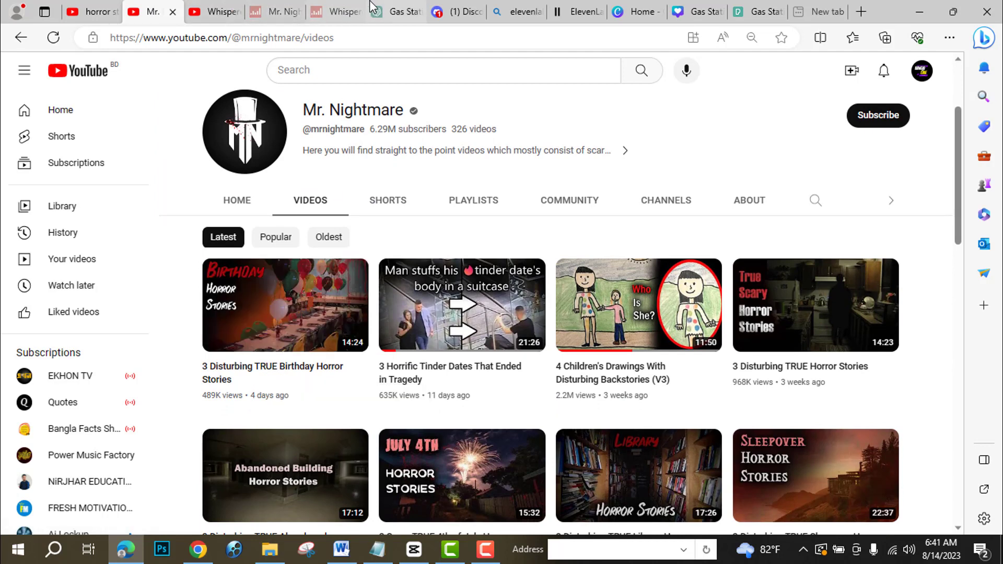
left_click(390, 12)
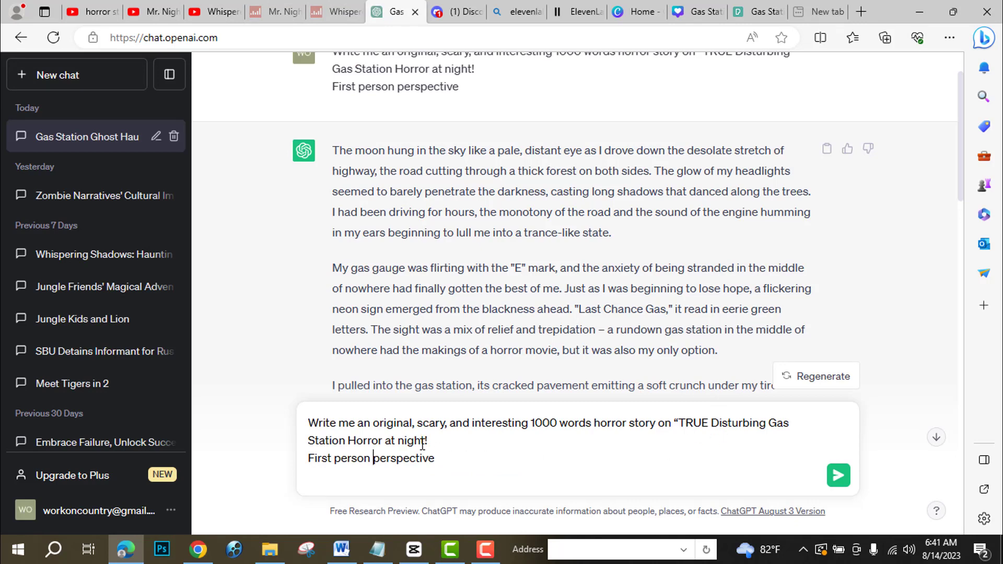
left_click(153, 11)
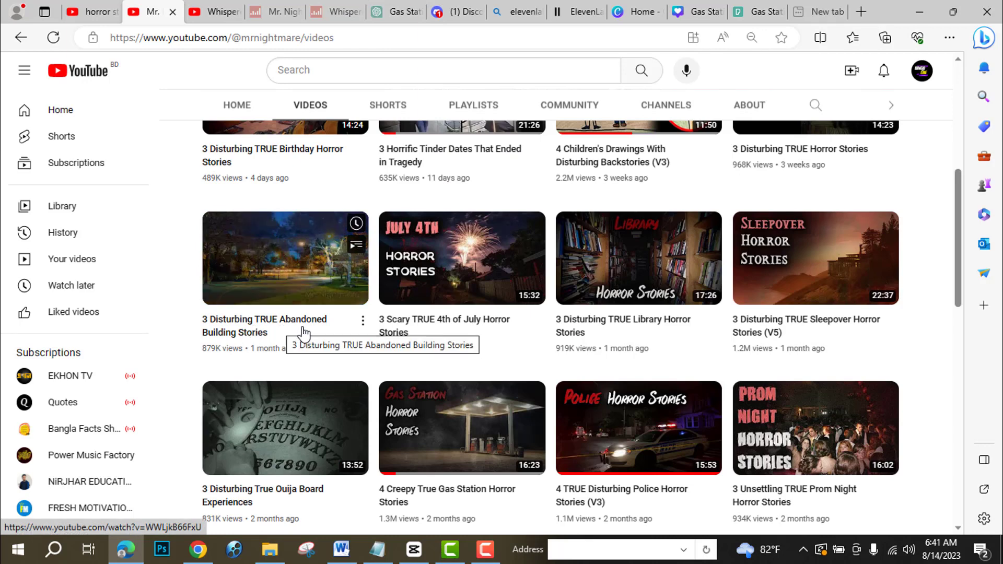
Return to the ChatGPT prompt and examine its "TRUE Disturbing Gas Station Horror at night!" topic and "First person perspective" line.
key("ctrl+6")
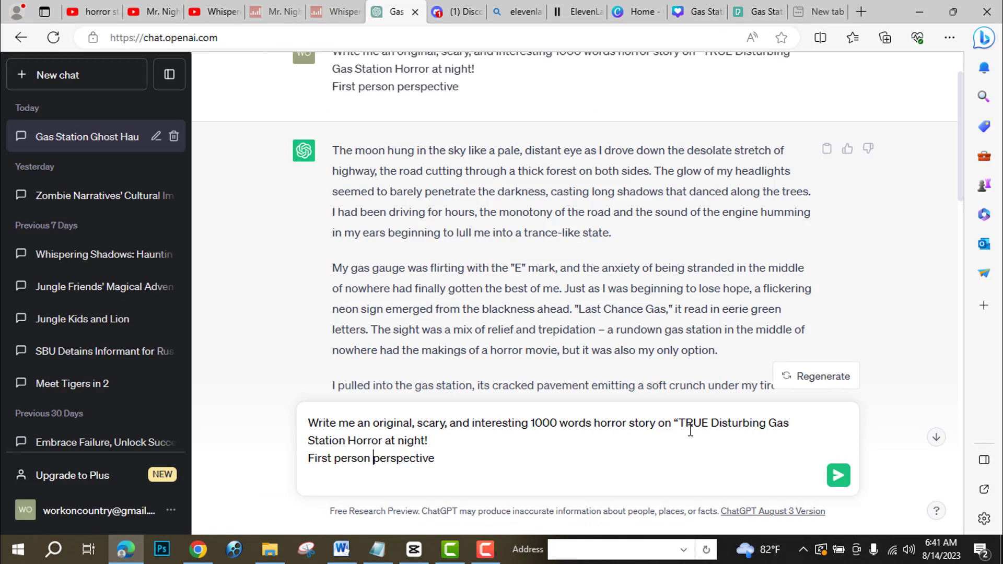
left_click_drag(679, 424, 470, 443)
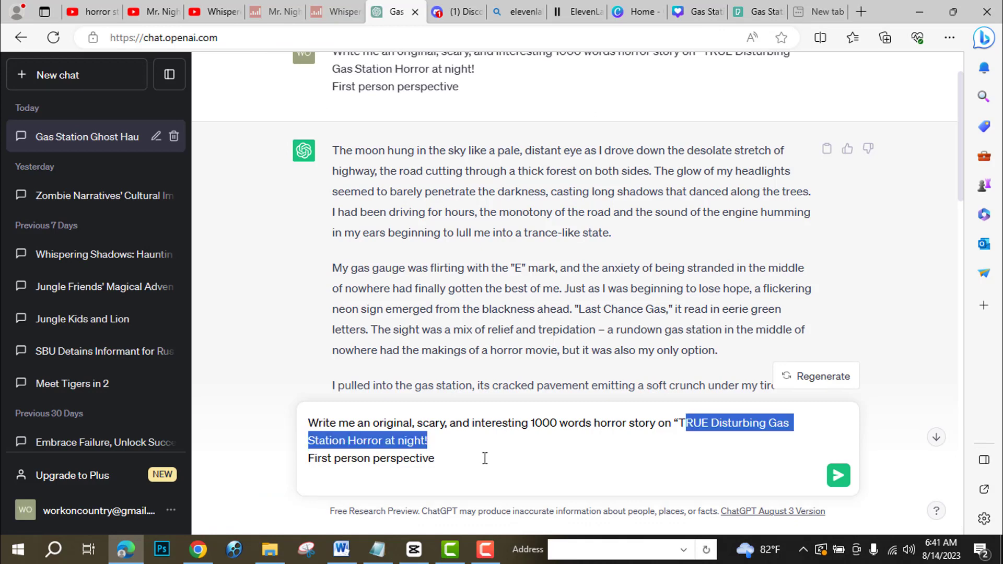
left_click(485, 459)
left_click_drag(679, 424, 470, 443)
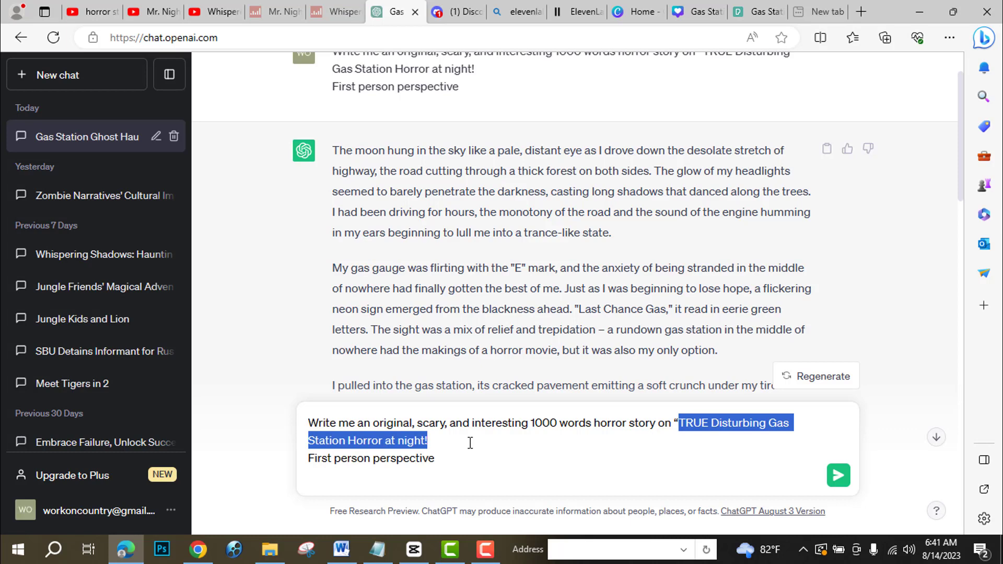
left_click(440, 443)
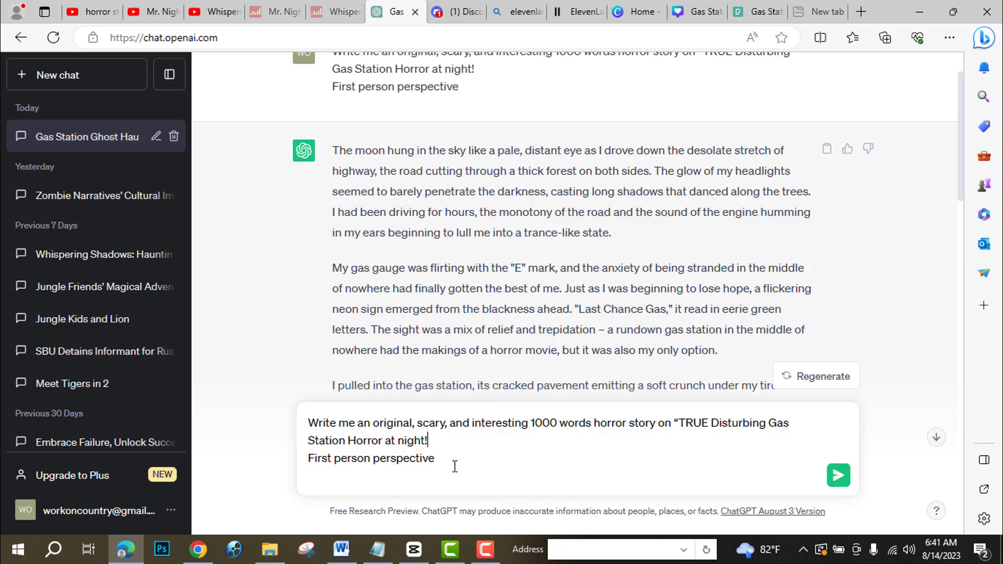
left_click_drag(454, 465, 303, 465)
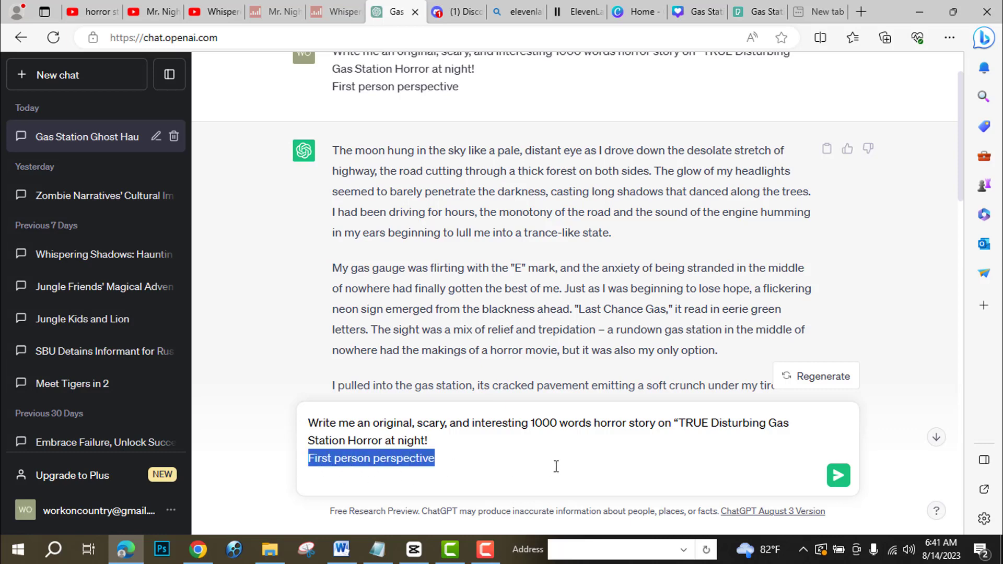
left_click(617, 450)
left_click_drag(678, 423, 688, 440)
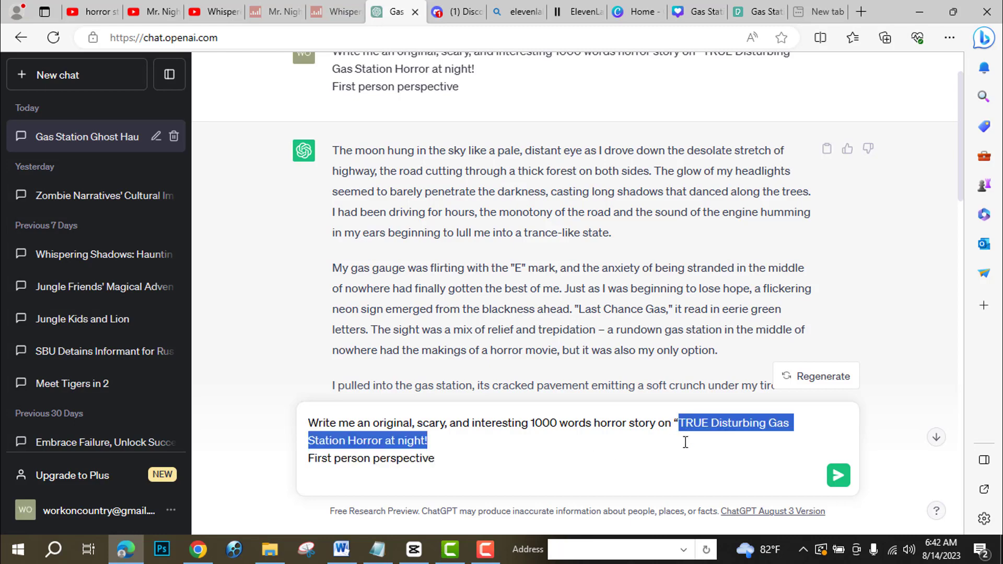
left_click(752, 473)
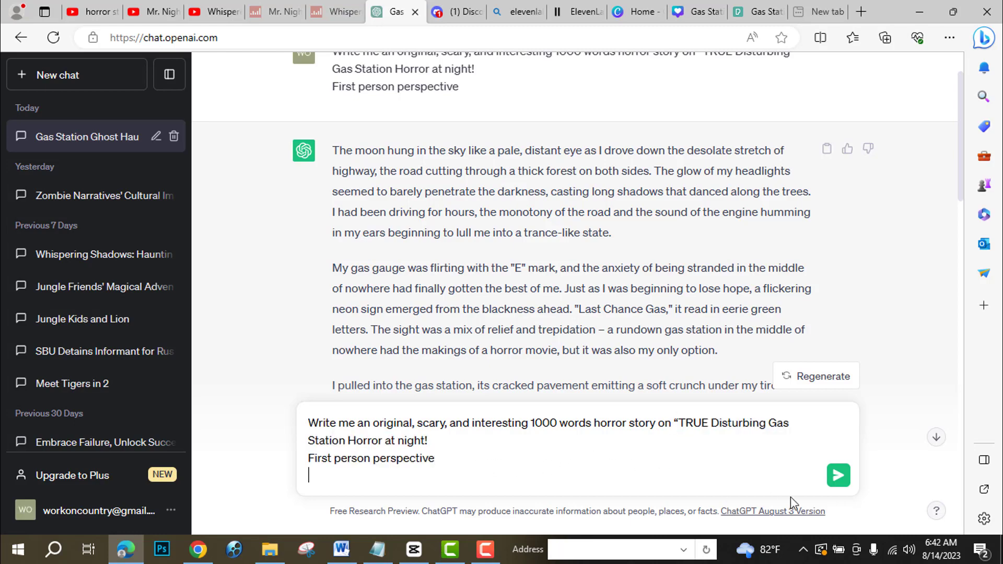
Submit the prompt for a 1000 words first-person gas station horror story and view the generated text.
left_click(838, 475)
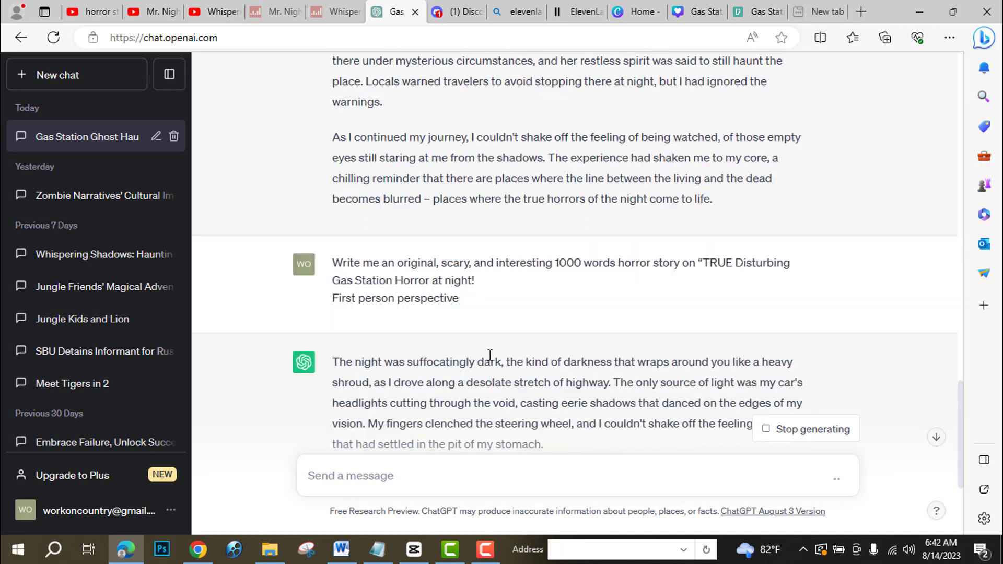
scroll(491, 356, "down", 5)
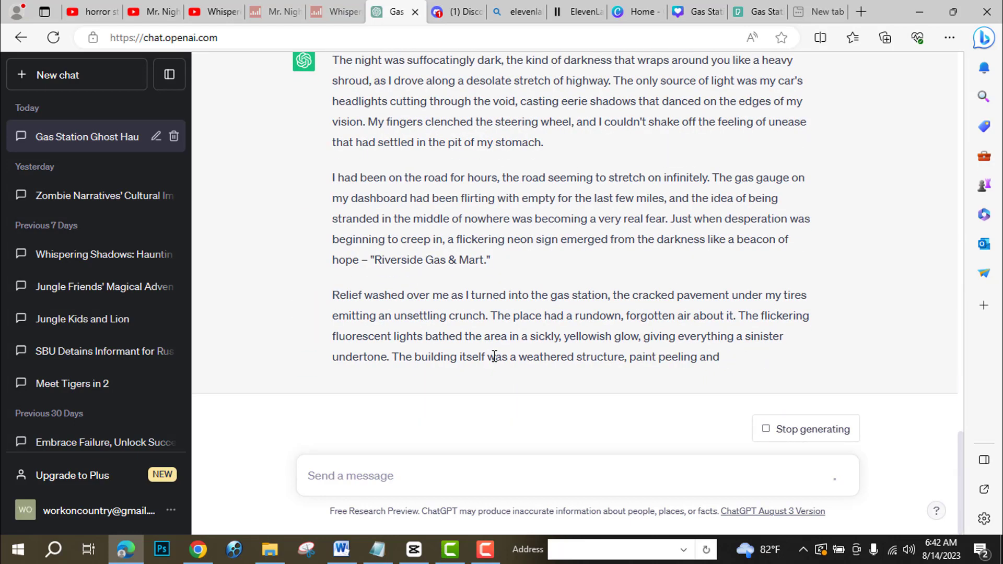
scroll(620, 327, "up", 2)
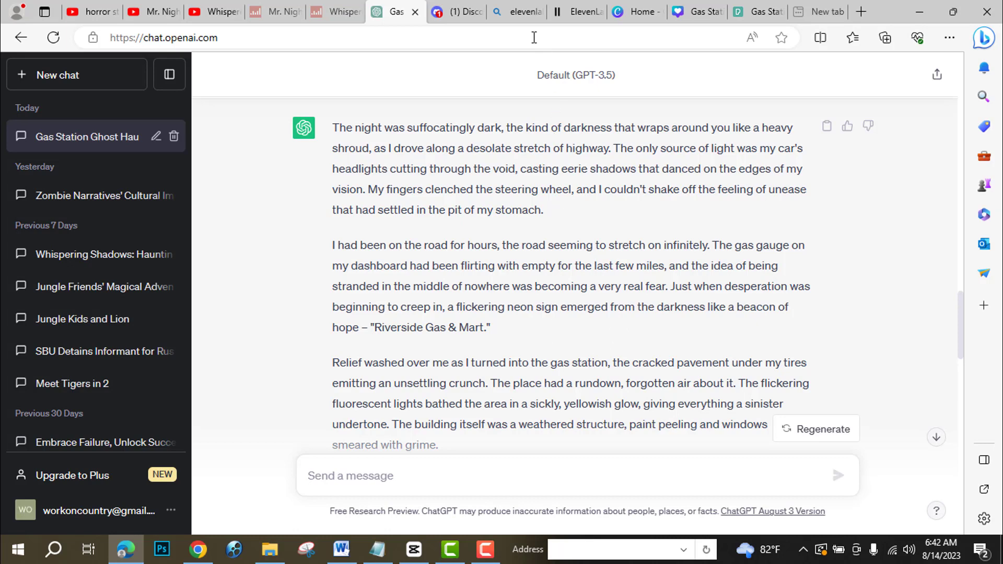
Open ElevenLabs Speech Synthesis from the elevenlabs search results and clear the old story from the text box.
left_click(517, 8)
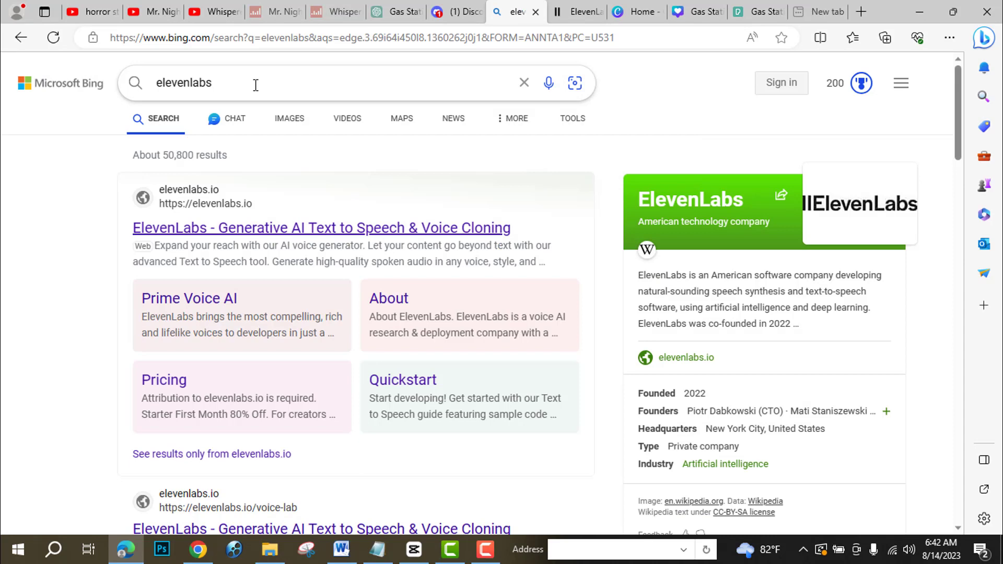
left_click(350, 235)
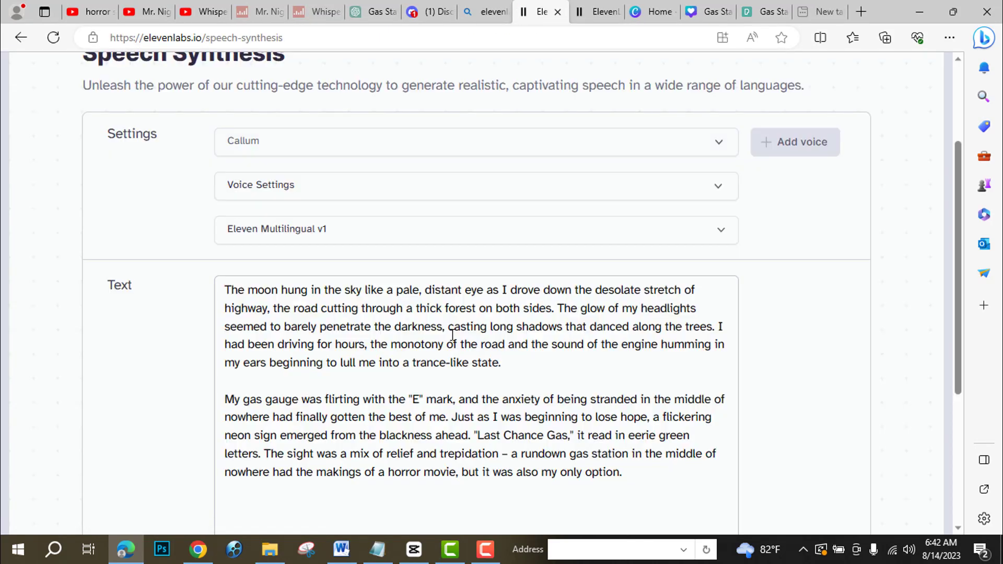
left_click(486, 441)
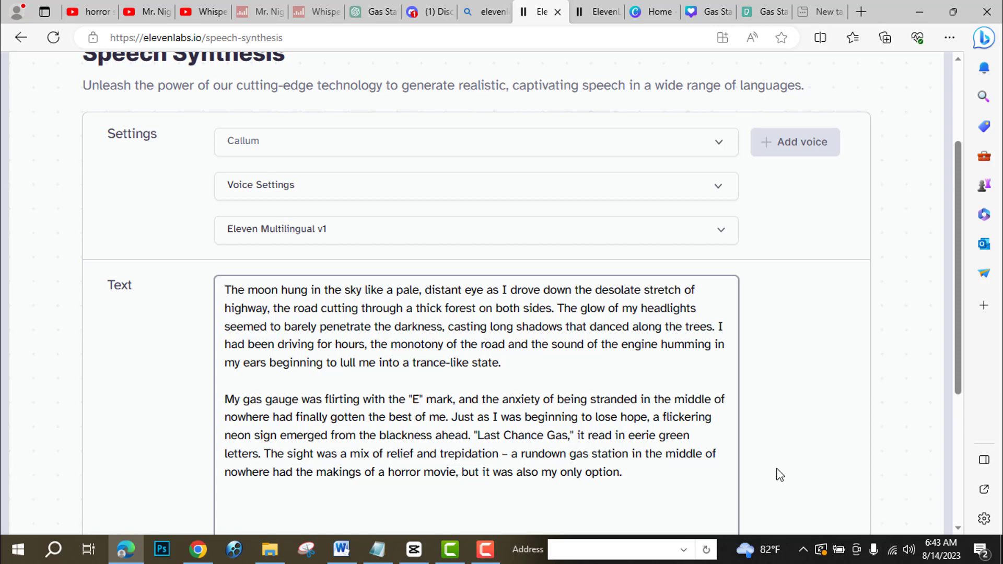
key("ctrl+a")
key("BackSpace")
Copy the generated gas station story from ChatGPT and paste it into the ElevenLabs Speech Synthesis text box.
left_click(357, 8)
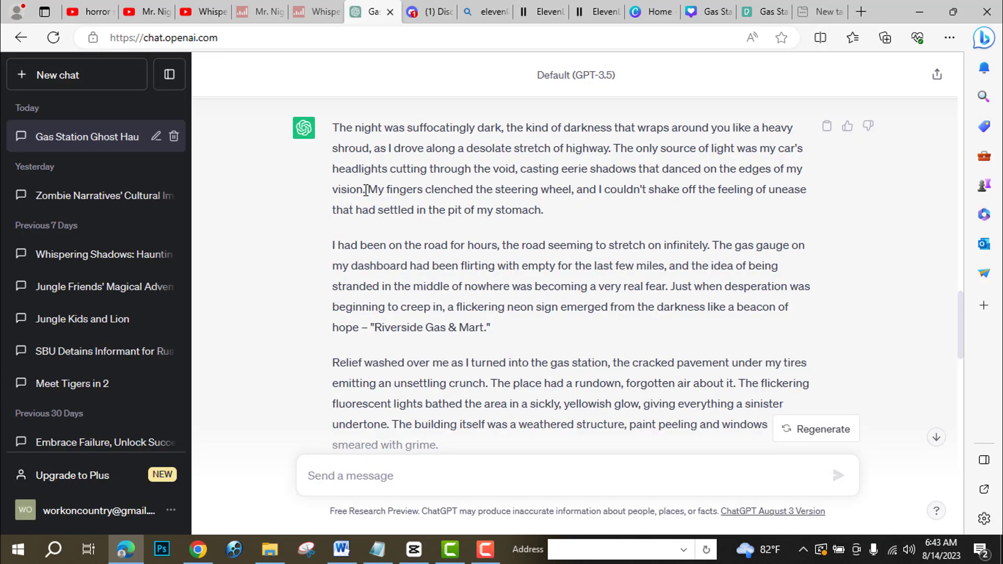
mouse_move(334, 124)
left_mouse_down()
mouse_move(436, 355)
mouse_move(455, 441)
left_mouse_up()
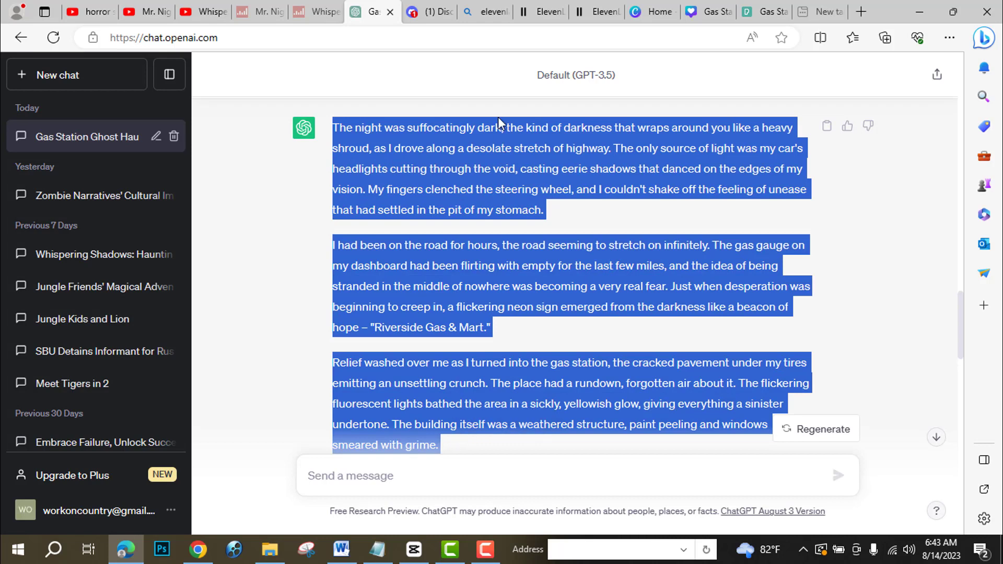
left_click(543, 7)
left_click(331, 308)
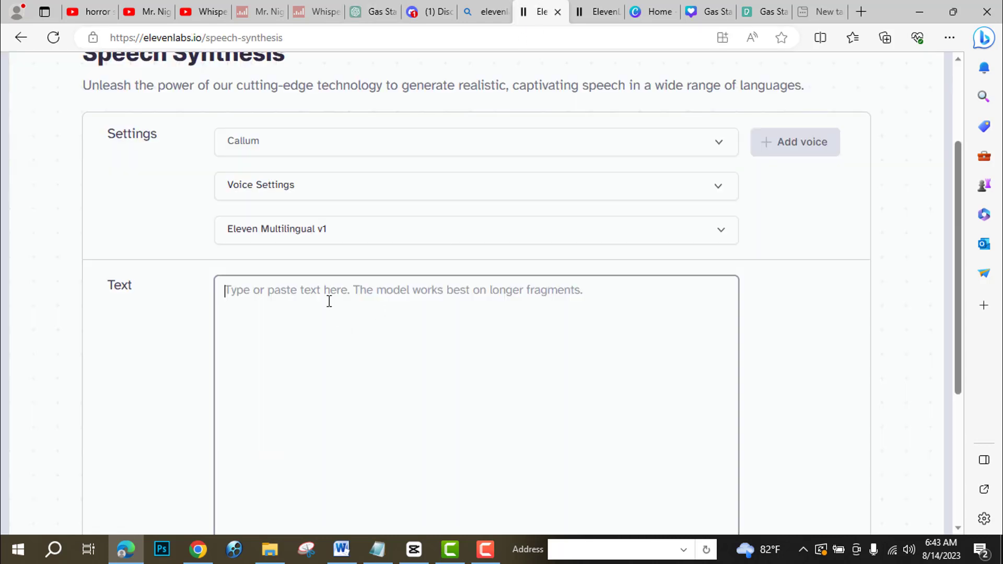
key("ctrl+v")
Select the premade Callum voice for the speech synthesis.
scroll(533, 319, "up", 2)
scroll(533, 319, "up", 5)
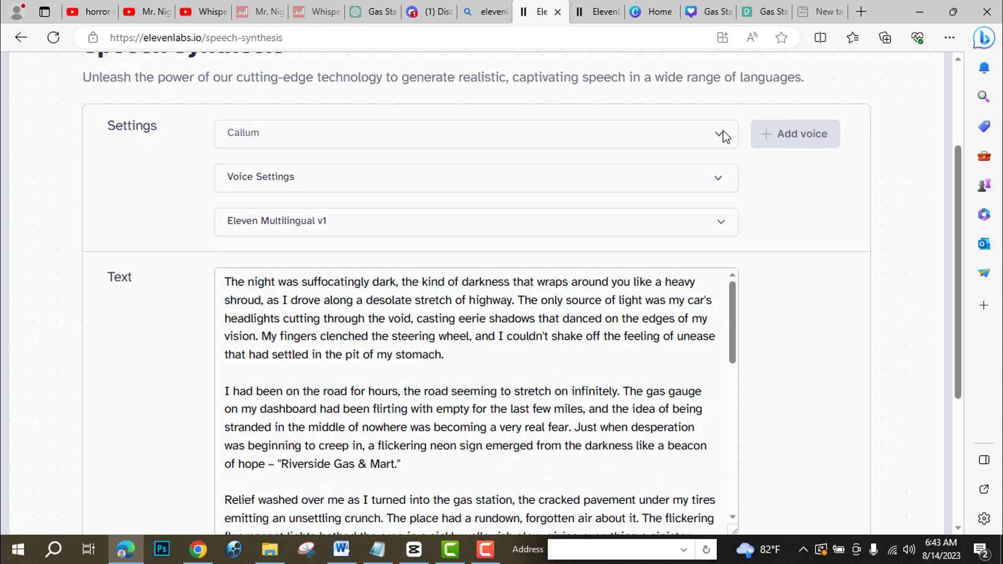
left_click(720, 134)
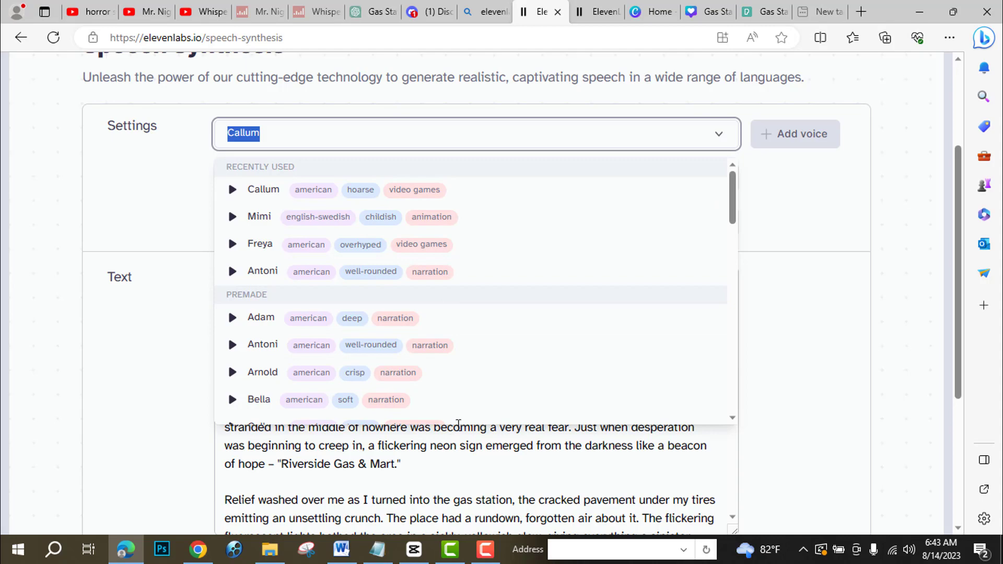
left_click(487, 192)
Delete the incomplete final line "Silence hung heavy in the" from the pasted story.
scroll(805, 379, "down", 4)
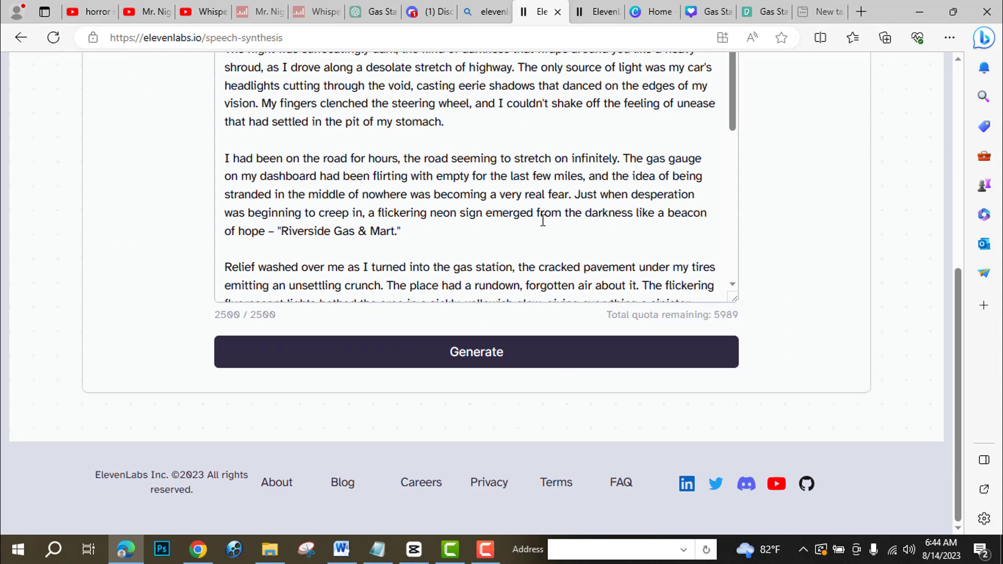
scroll(560, 209, "down", 10)
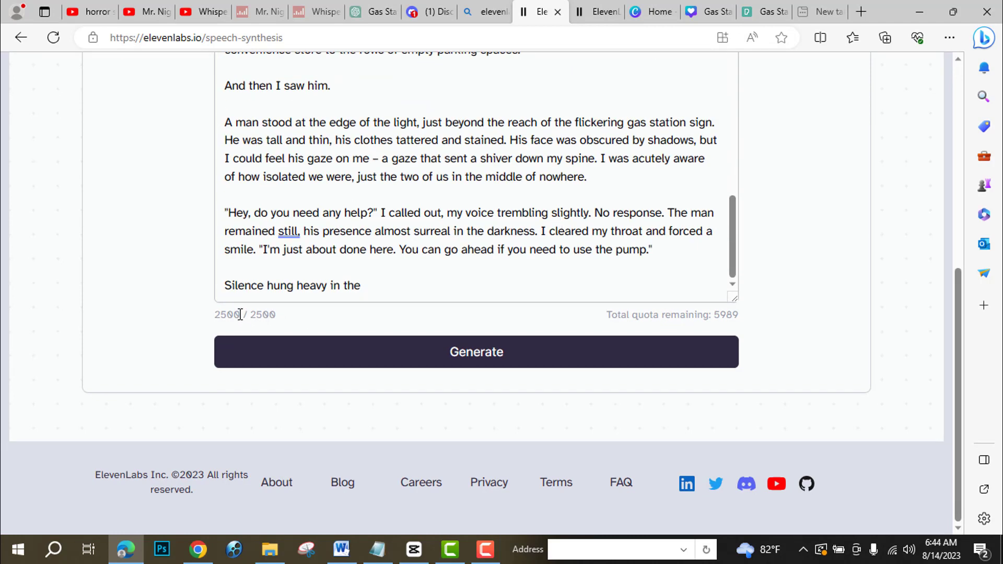
left_click_drag(239, 314, 208, 320)
triple_click(399, 287)
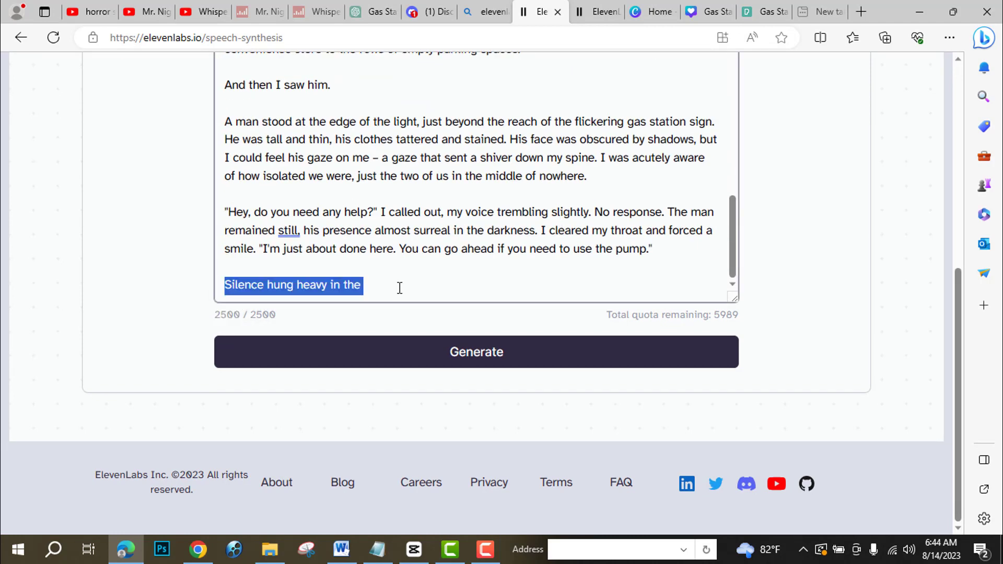
key("BackSpace")
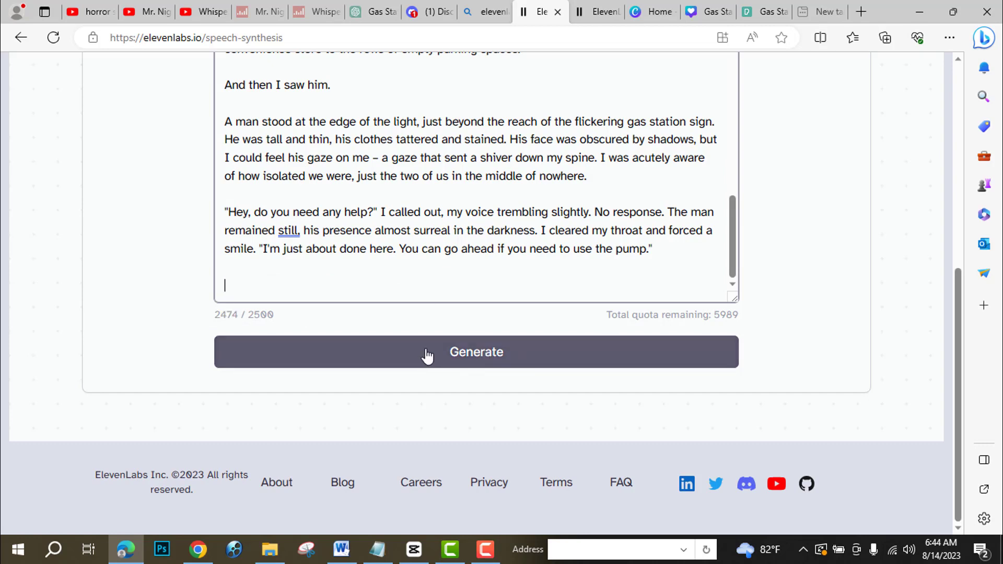
Generate the story's voiceover and download the resulting audio file.
left_click(447, 355)
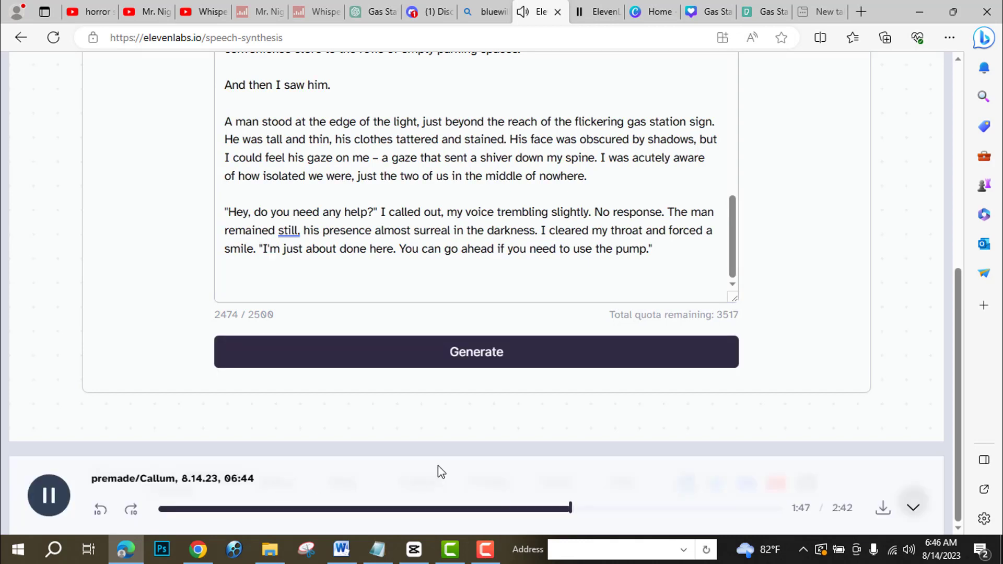
left_click(883, 510)
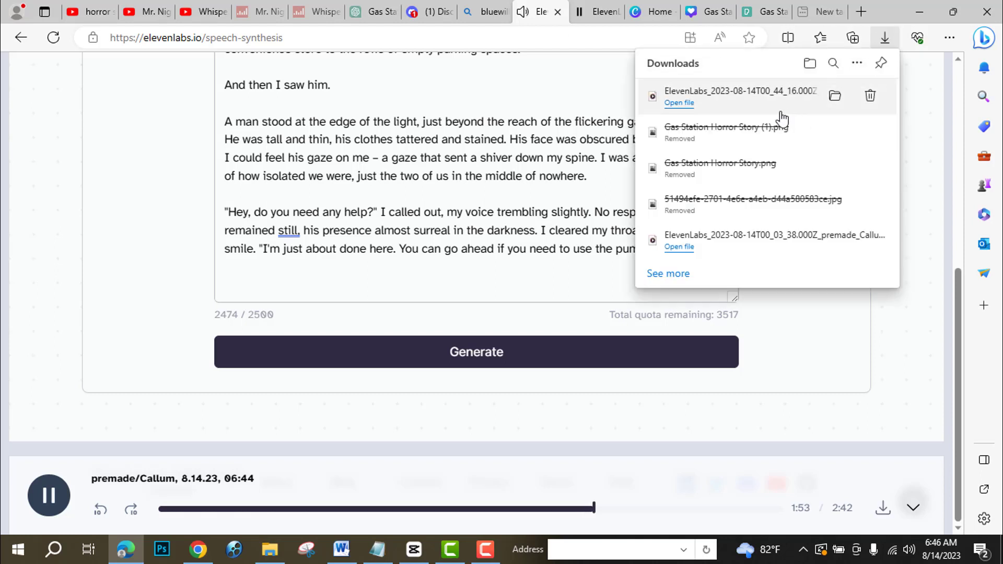
left_click(162, 171)
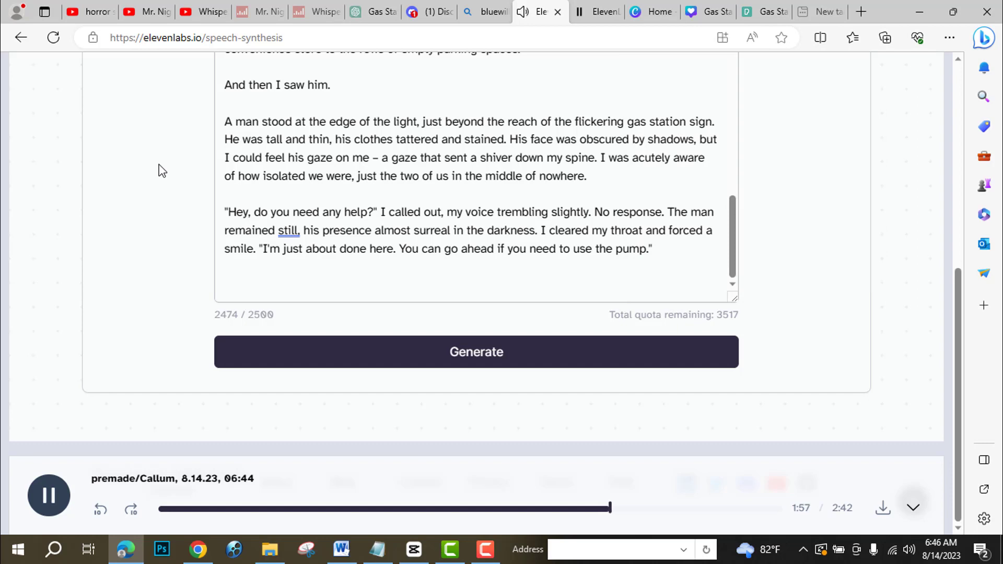
Review the story topic in the ChatGPT prompt and browse the matching gas station videos on Pexels.
key("ctrl+6")
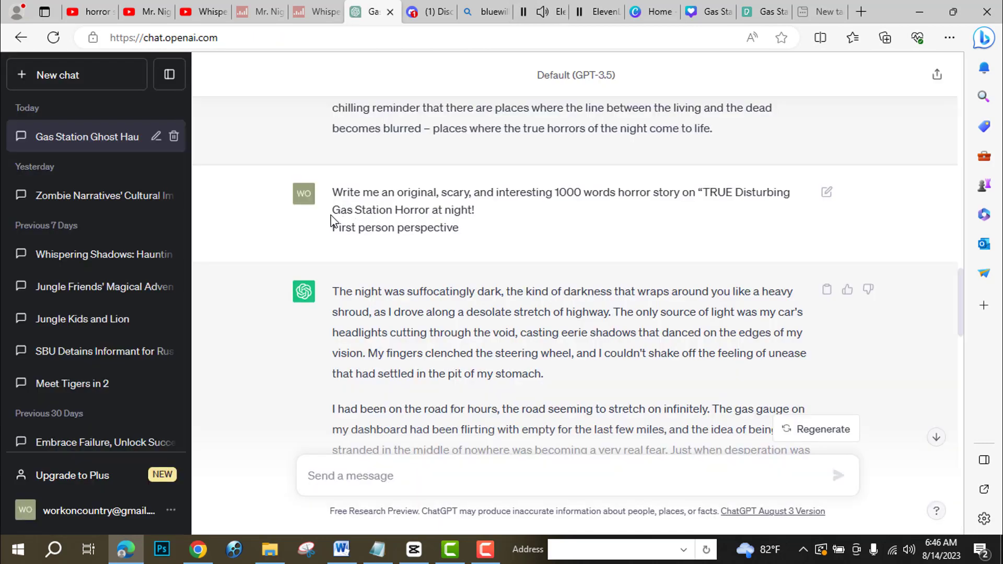
left_click_drag(333, 210, 467, 209)
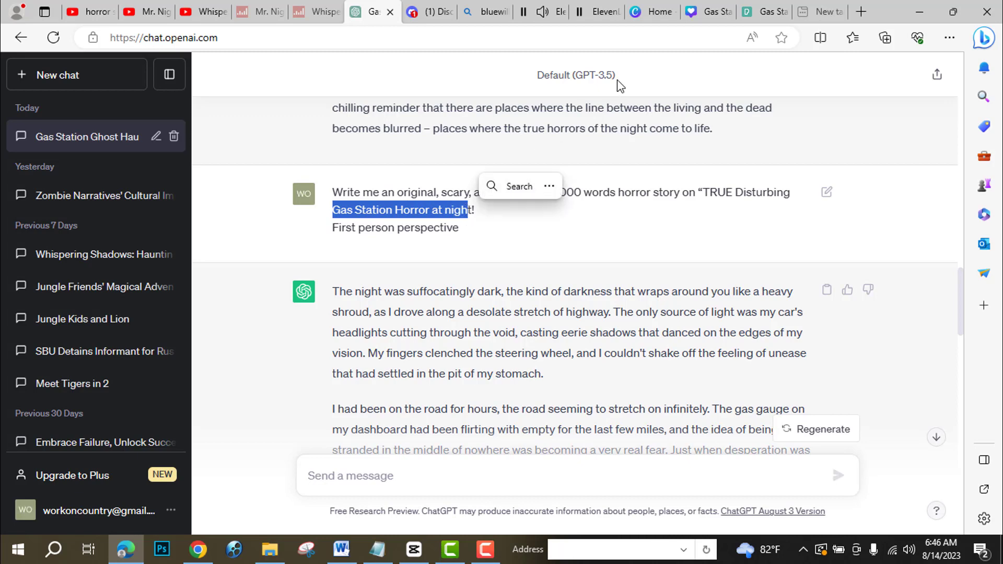
left_click(778, 7)
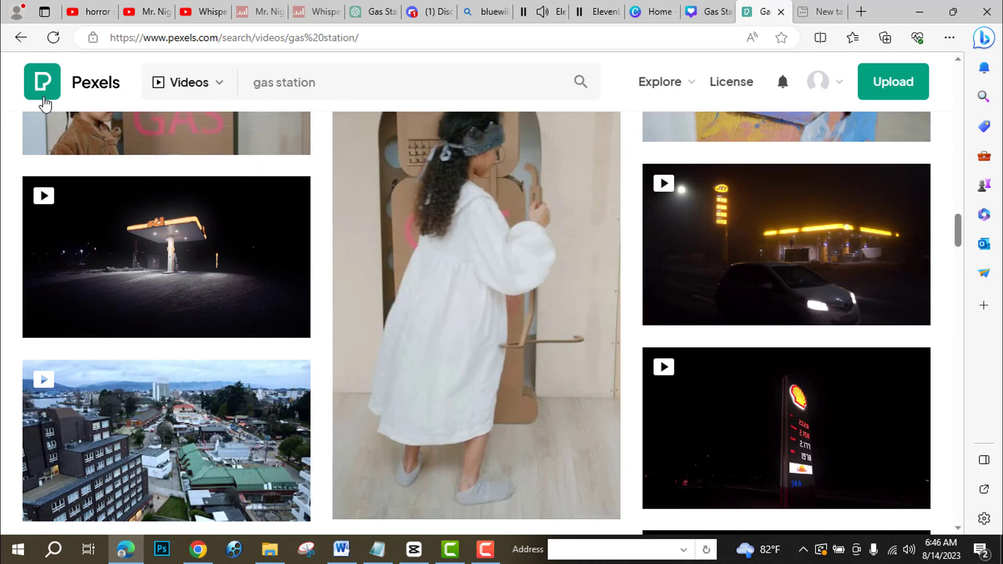
mouse_move(192, 281)
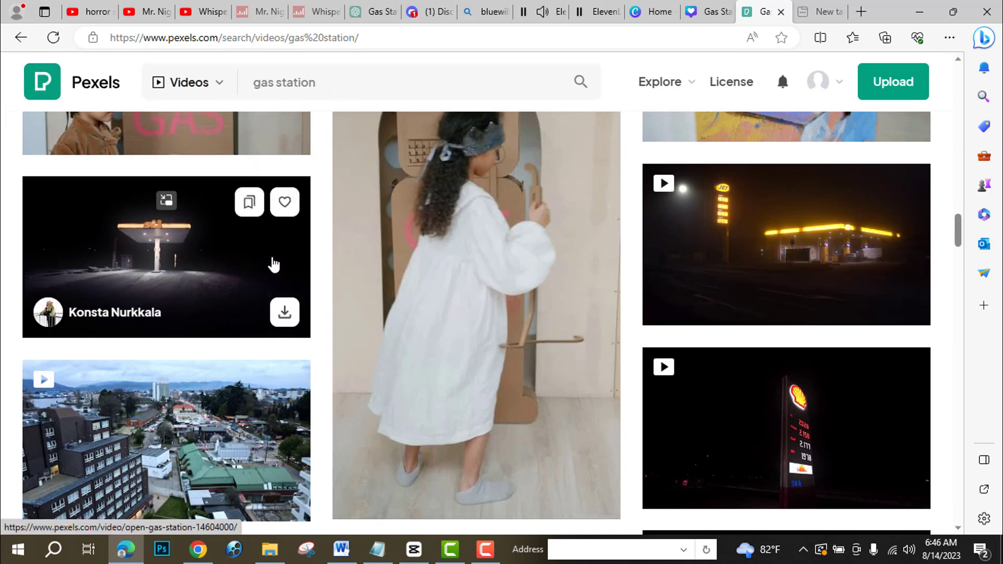
scroll(161, 398, "down", 5)
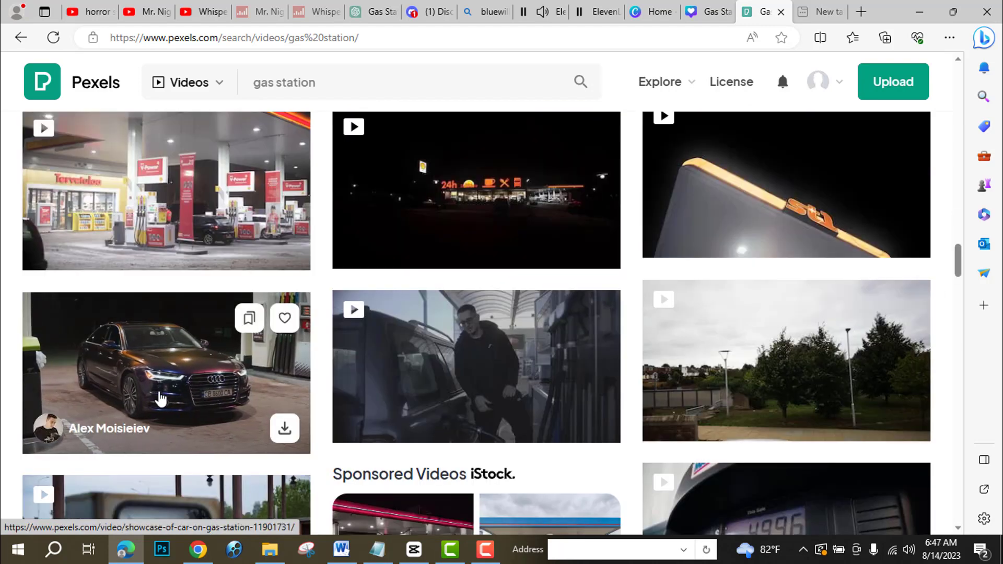
scroll(162, 398, "up", 1)
scroll(594, 341, "up", 2)
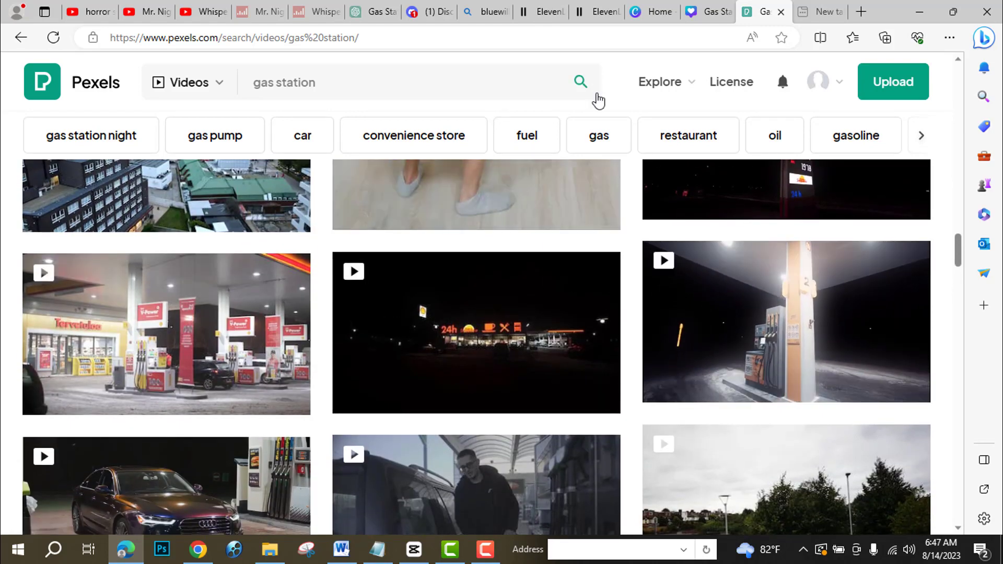
Open the BlueWillow website from the "bluewillow ai" search results and view its home page.
left_click(481, 4)
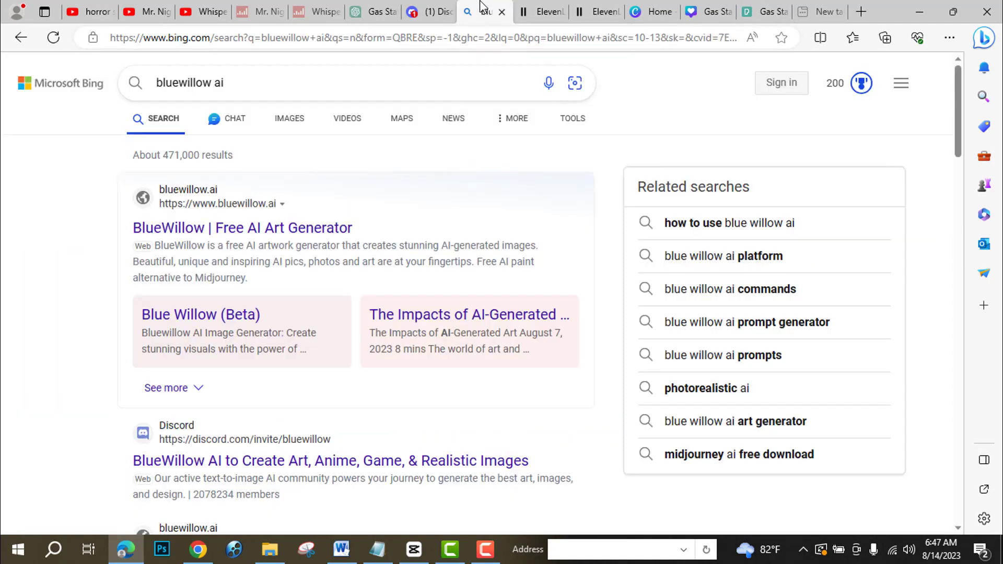
left_click(273, 89)
key("Return")
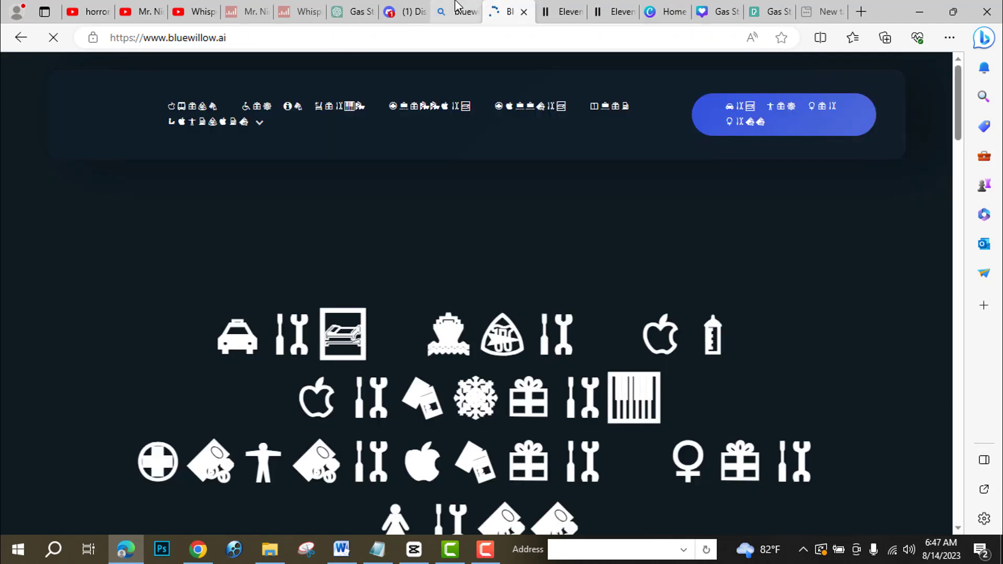
left_click(457, 6)
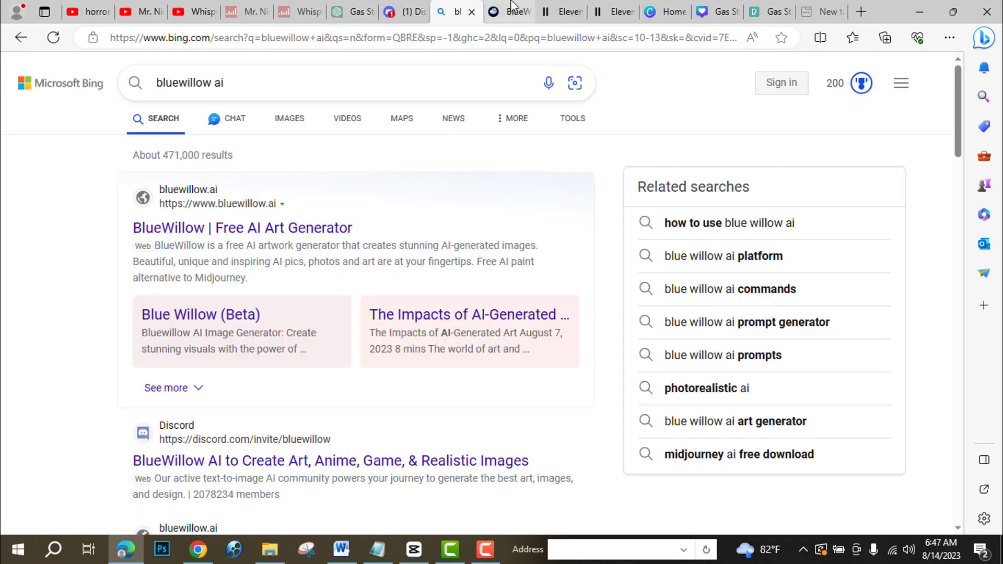
left_click(509, 12)
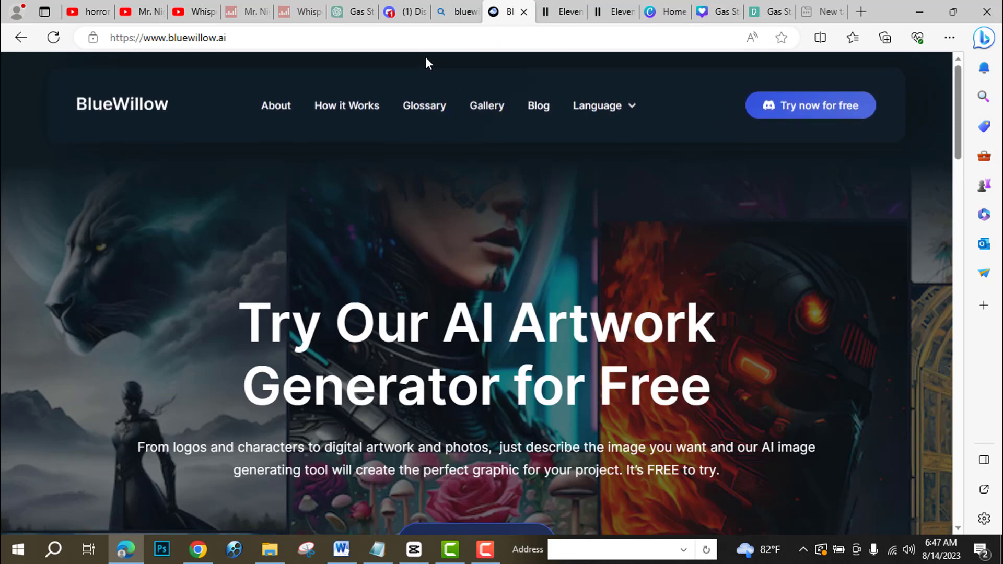
In Discord, submit the /imagine prompt "A scary YouTube thumbnail of a man with a car at night on a deserted gas station, realistic, spooky, 4K, ar 16:9".
left_click(410, 11)
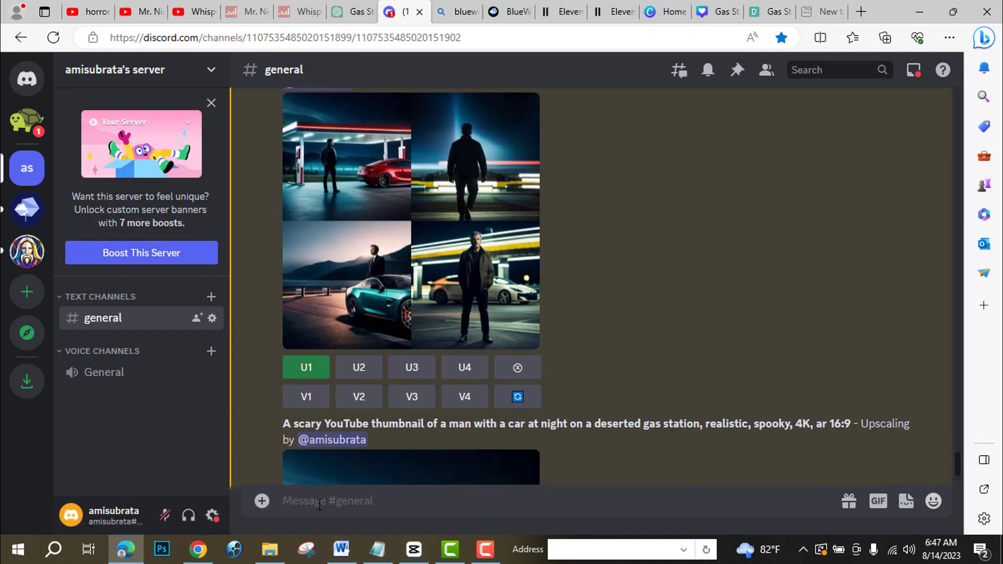
type("/imagine")
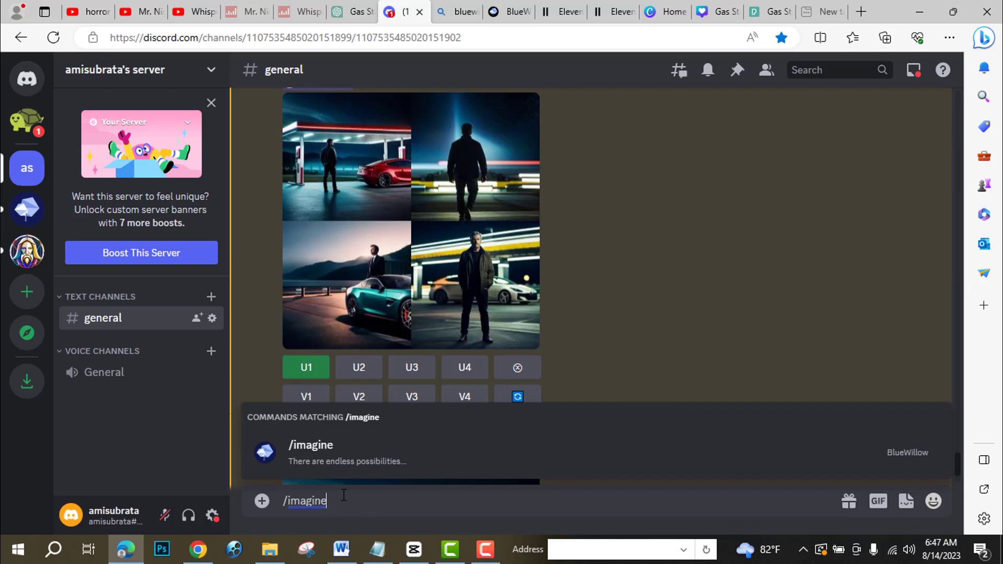
left_click(307, 453)
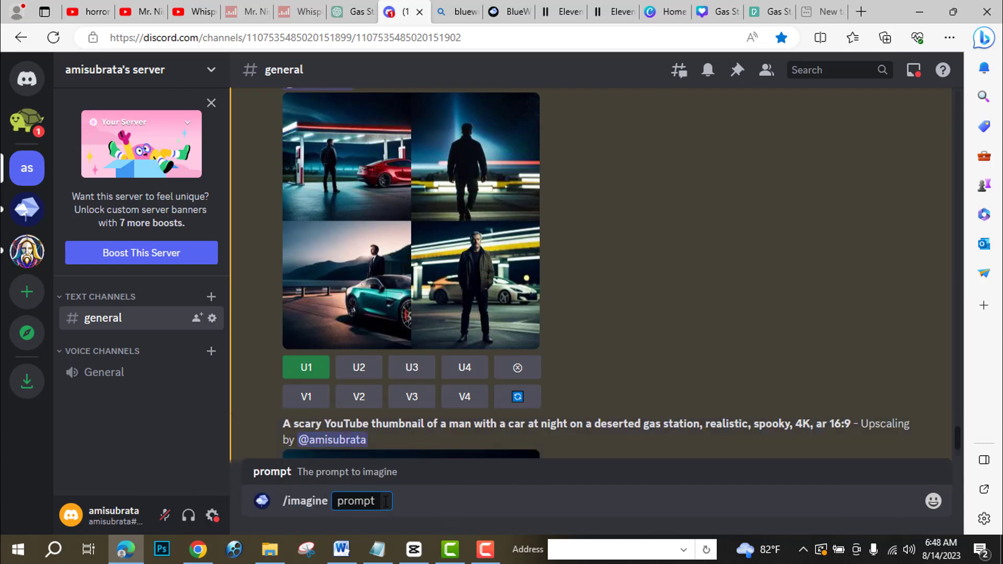
type("A scary YouTube thumbnail of a man with a car at night on a deserted gas station, realistic, spooky, 4K, ar 16:9")
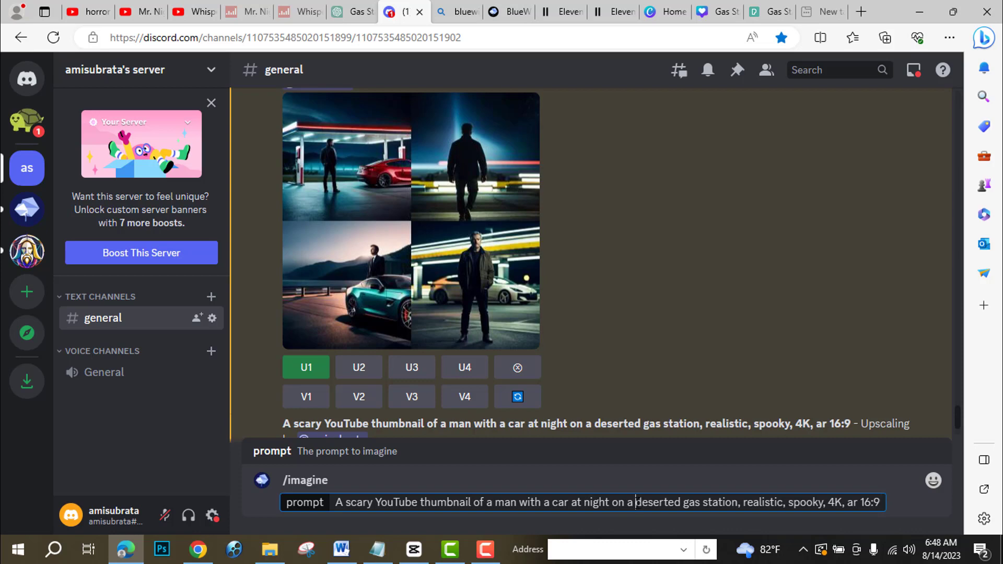
left_click_drag(636, 502, 736, 507)
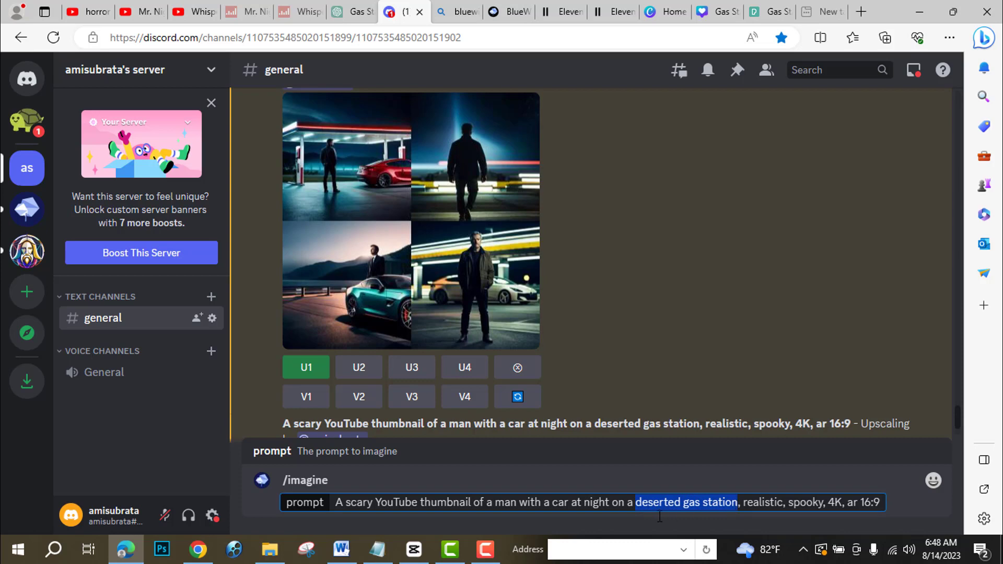
key("Return")
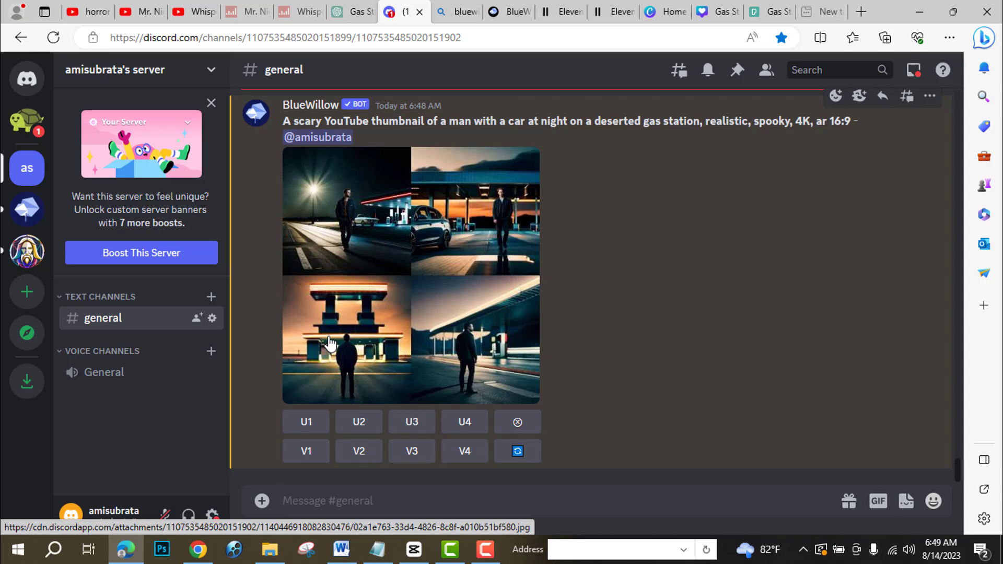
Generate variations of the third image in the grid and upscale the first variation.
left_click(411, 454)
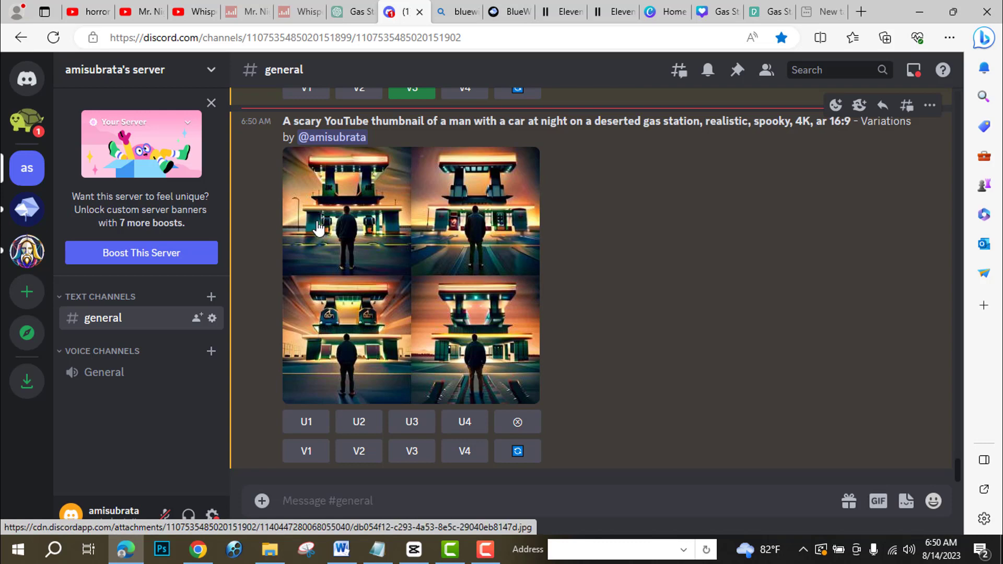
left_click(297, 424)
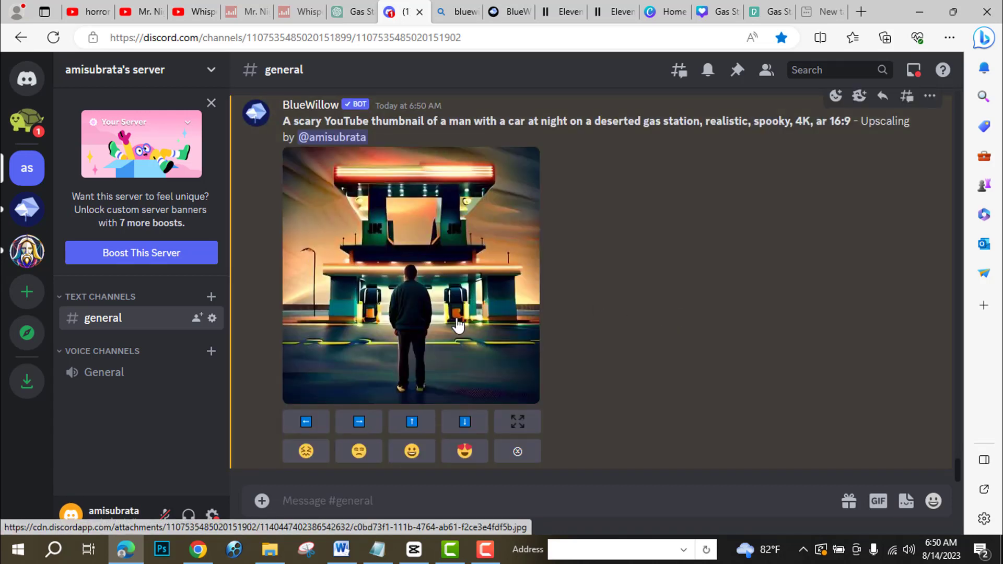
Open the upscaled gas station image in the browser and save it to Downloads as a JPEG named a1.
left_click(380, 246)
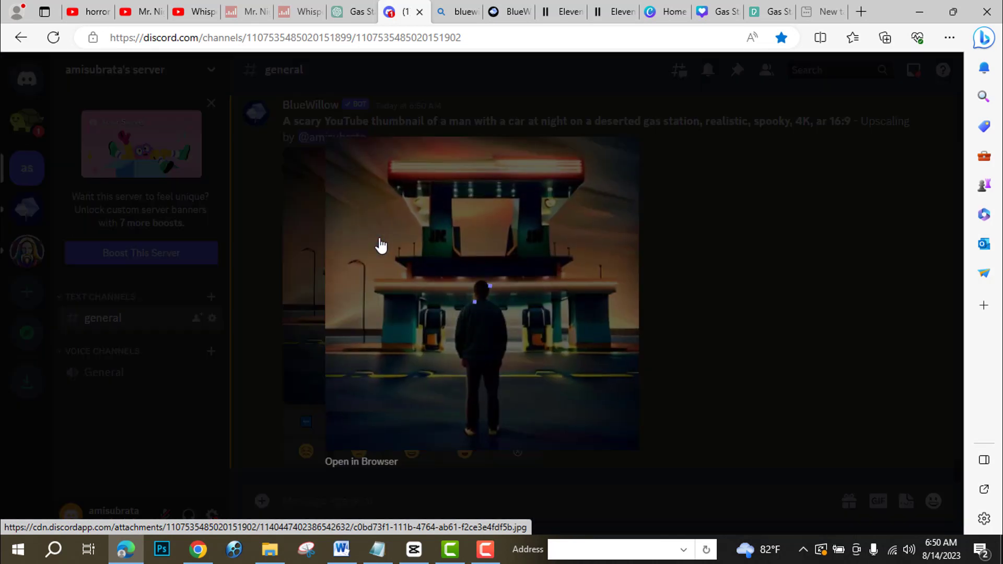
left_click(354, 463)
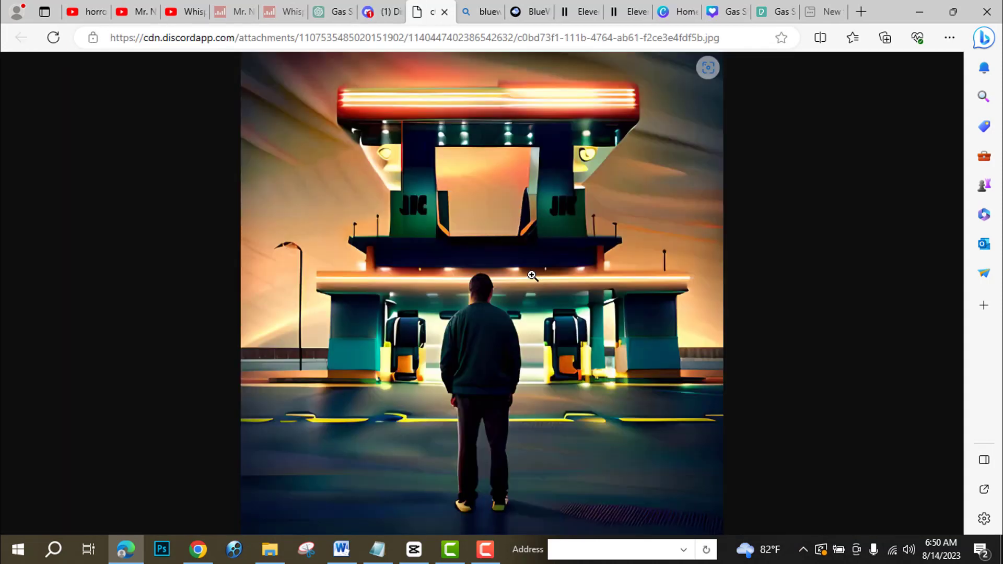
right_click(437, 182)
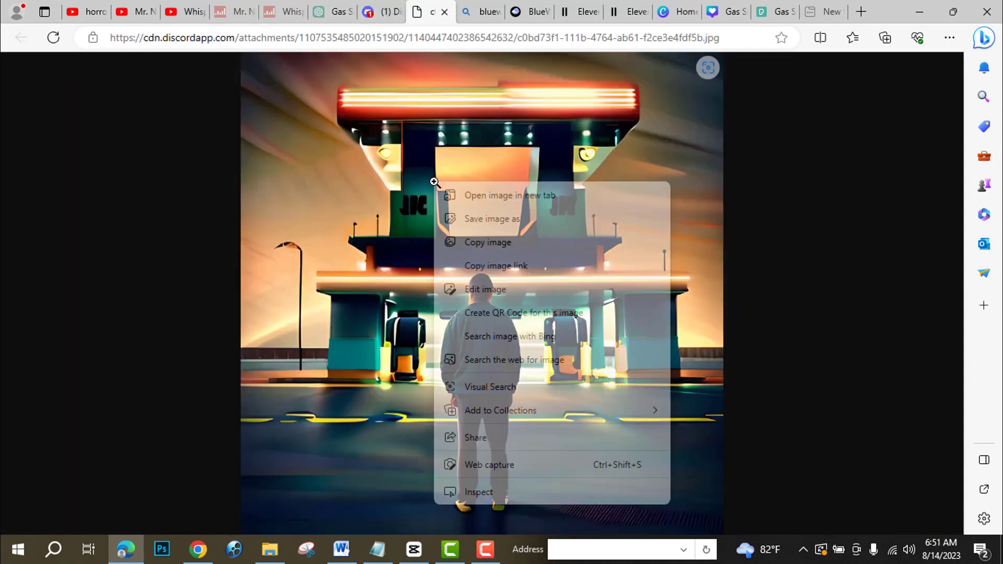
left_click(507, 224)
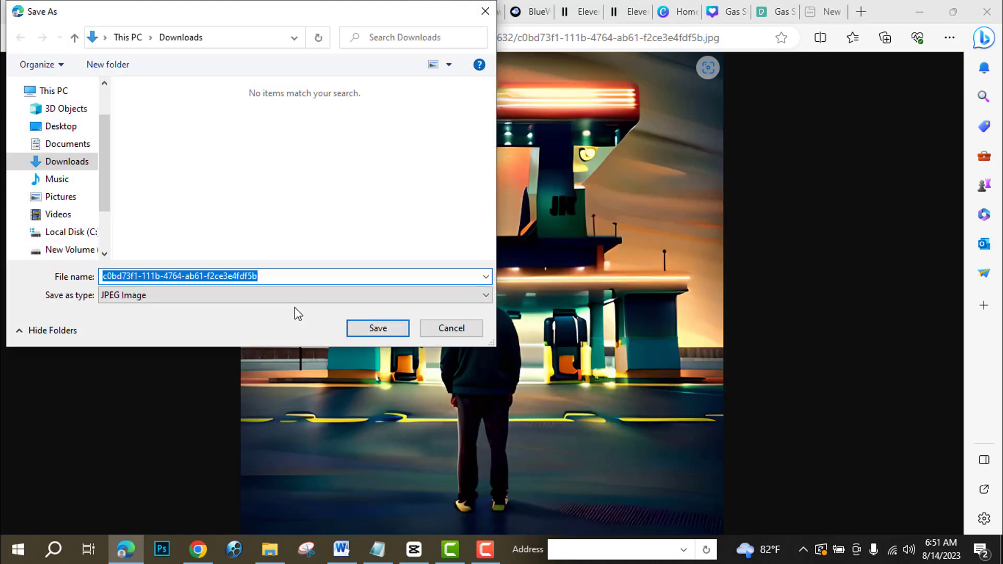
type("a1")
left_click(378, 327)
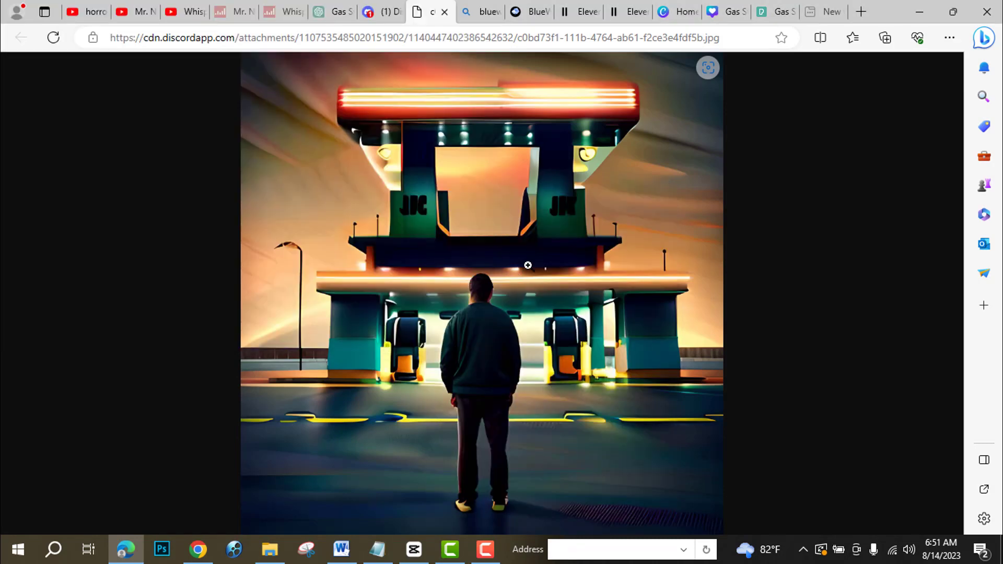
Search YouTube for "horror copyright free background music".
key("alt+Tab")
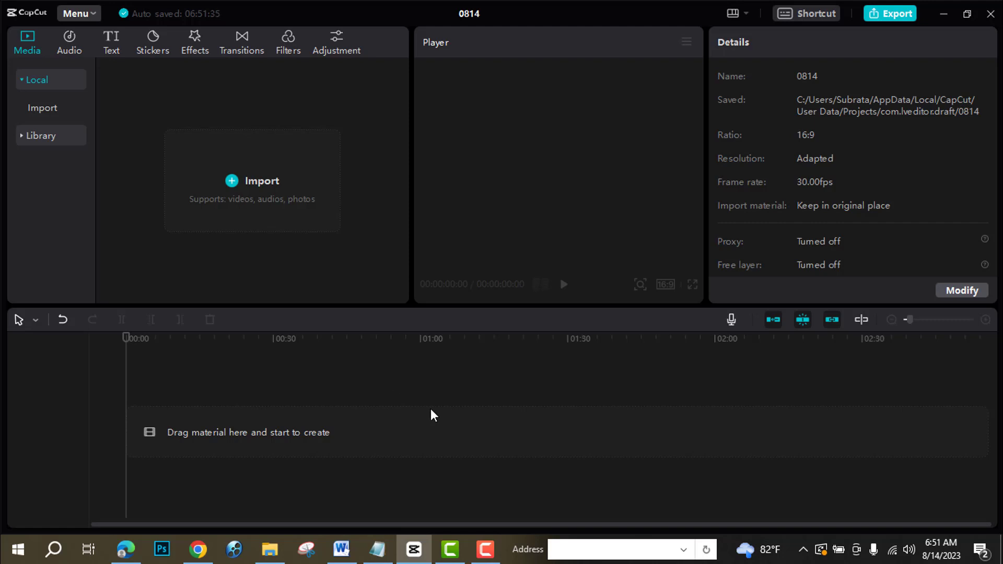
left_click(126, 549)
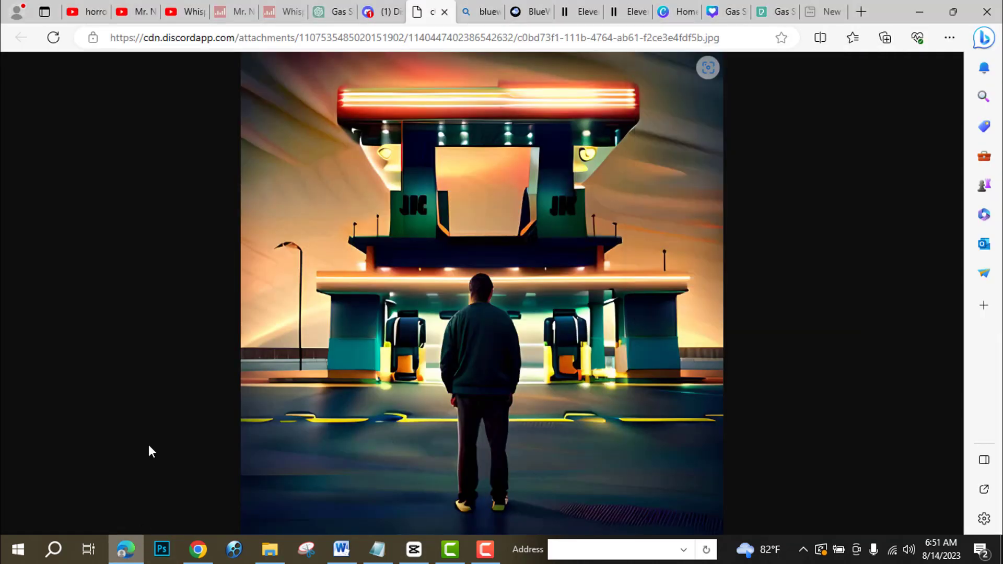
left_click(93, 8)
left_click(354, 72)
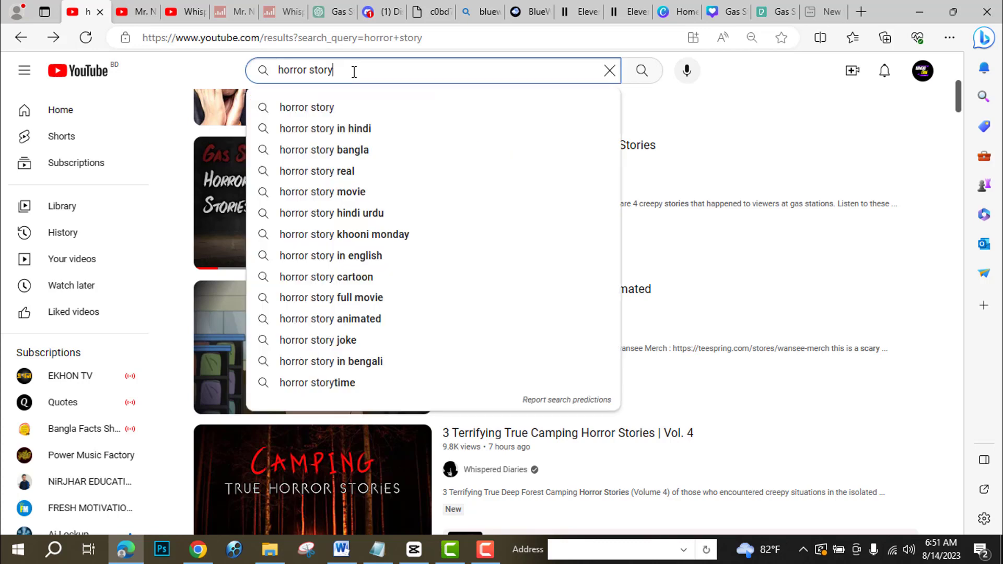
key("BackSpace")
key("BackSpace")
key("BackSpace")
key("BackSpace")
key("BackSpace")
key("BackSpace")
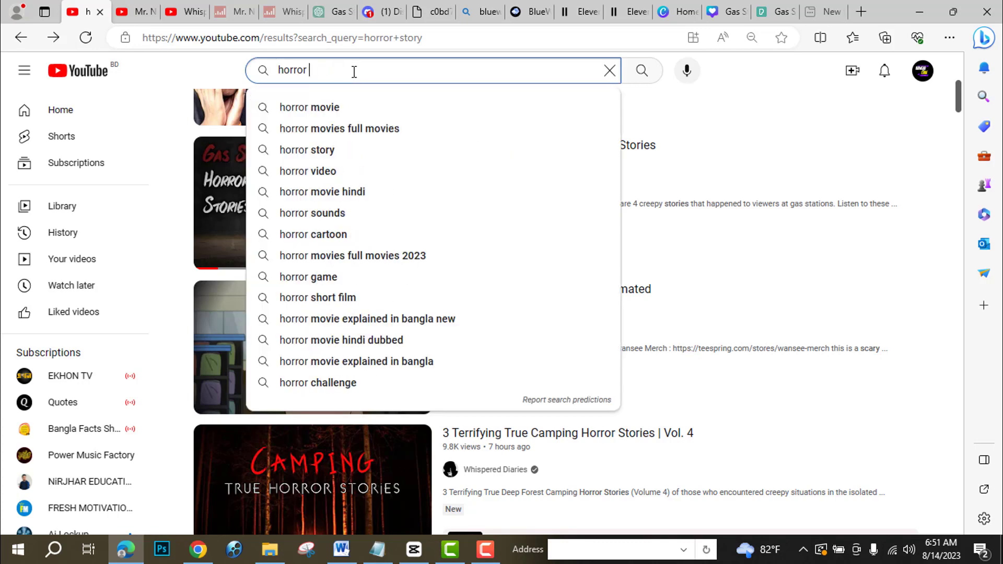
type("cop")
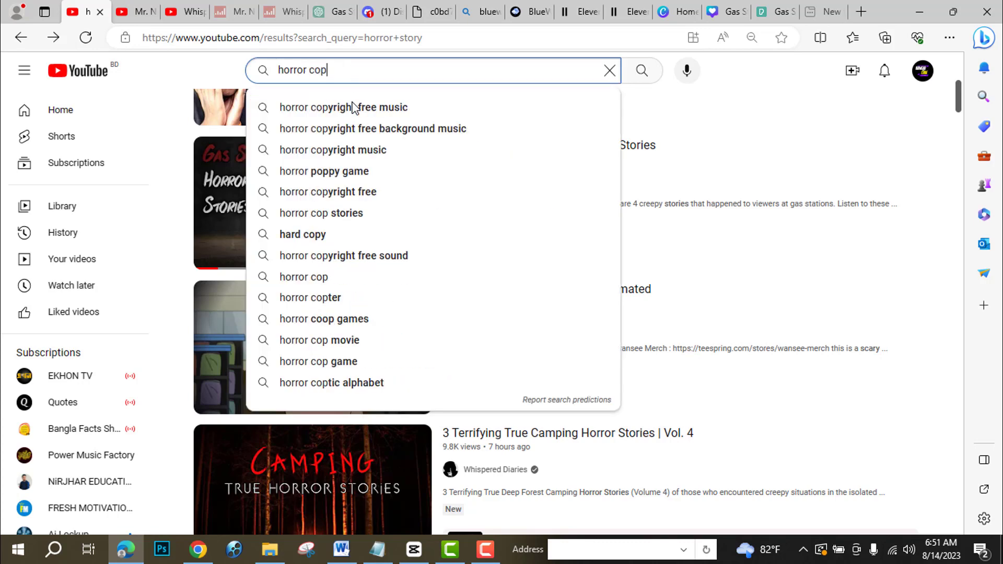
left_click(355, 130)
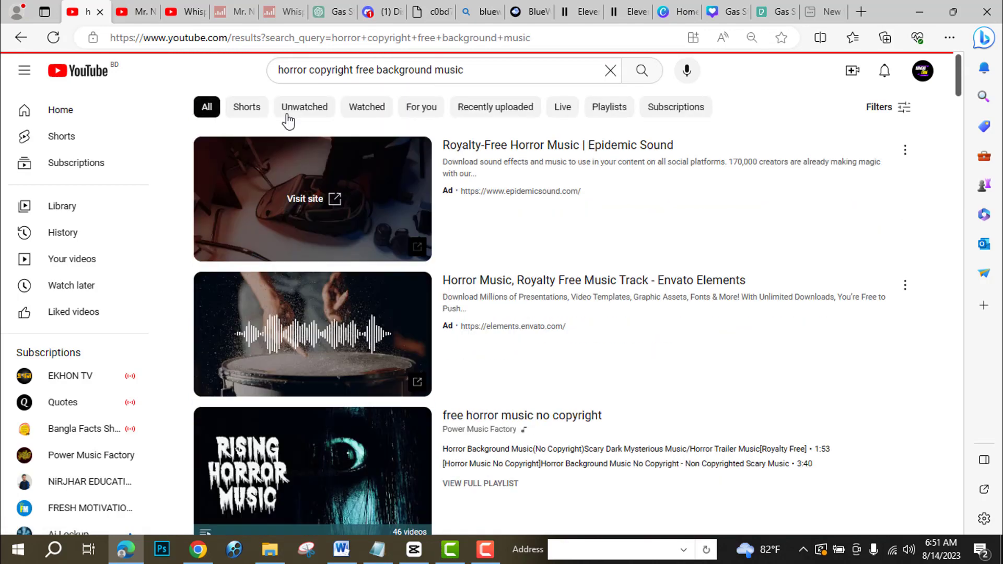
Browse the search results and open the "free horror music no copyright" playlist by Power Music Factory.
scroll(544, 333, "down", 5)
scroll(550, 329, "down", 4)
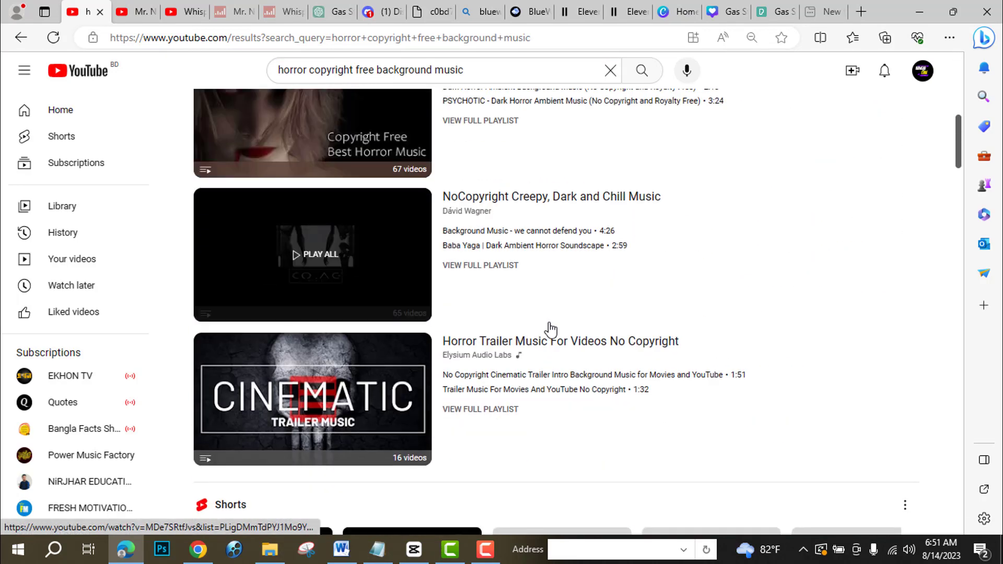
scroll(549, 329, "up", 8)
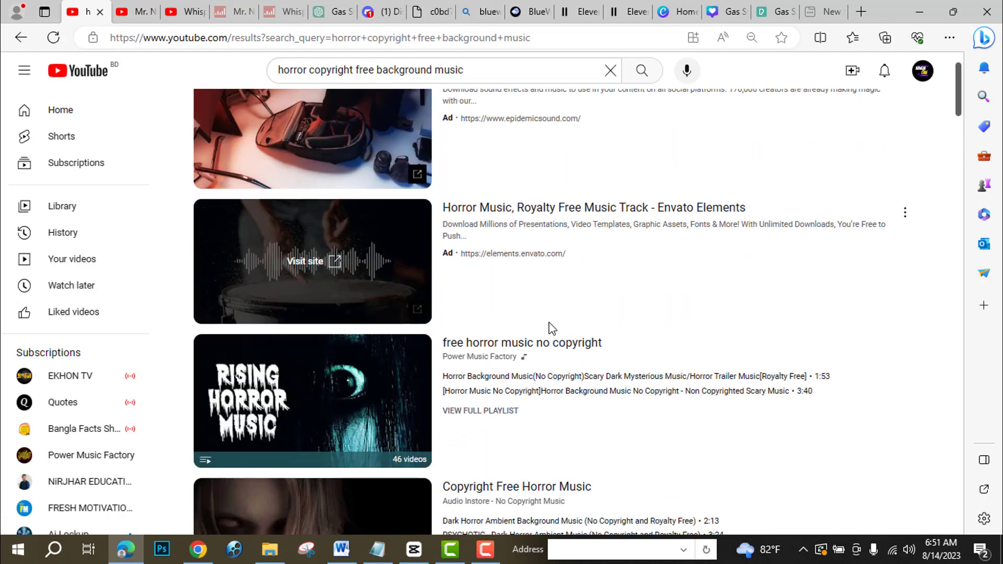
scroll(551, 328, "down", 3)
left_click(289, 246)
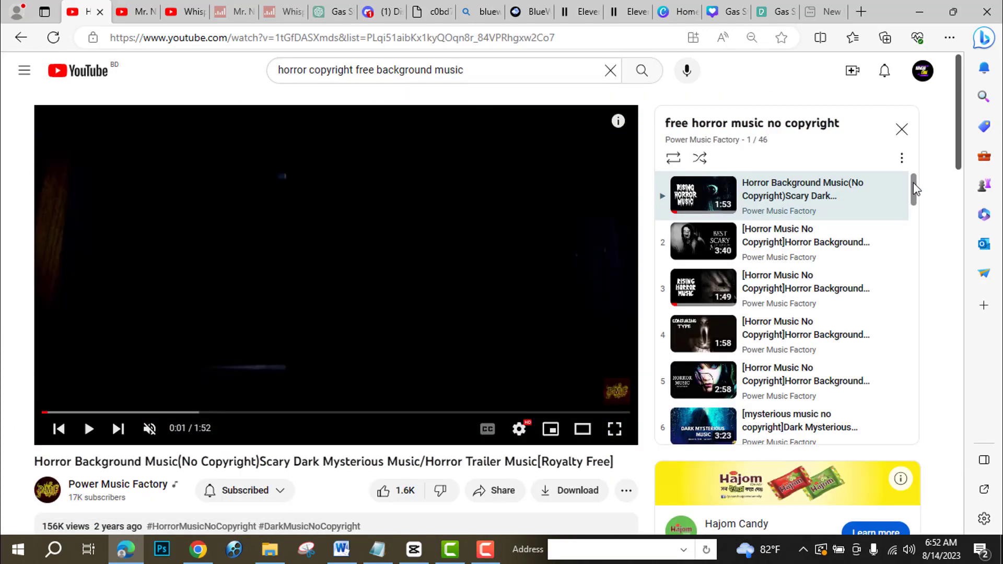
Examine the playlist and the first video's full description, highlighting the music credit and channel URL lines.
left_click_drag(915, 189, 505, 398)
scroll(380, 309, "down", 5)
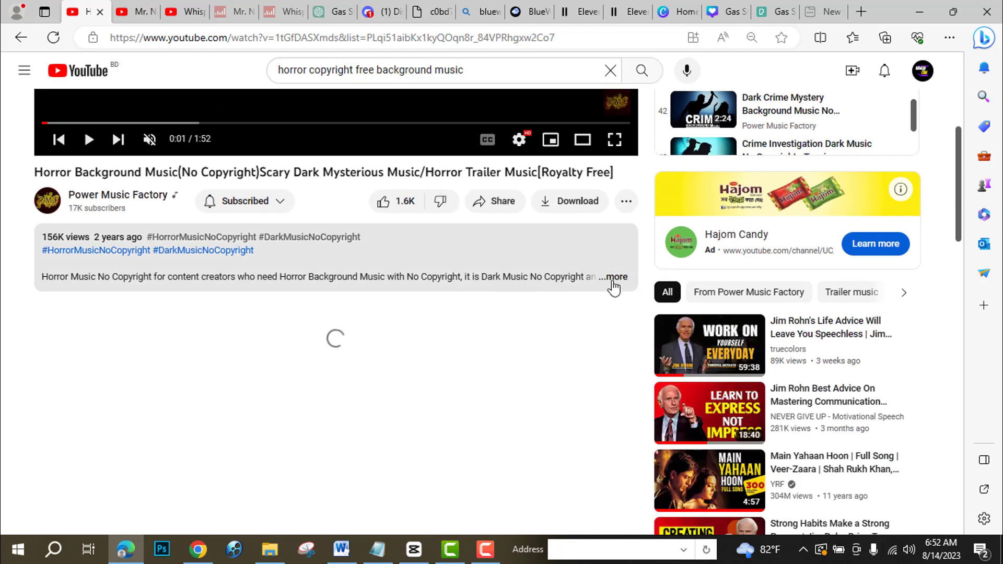
left_click(615, 278)
scroll(382, 324, "down", 4)
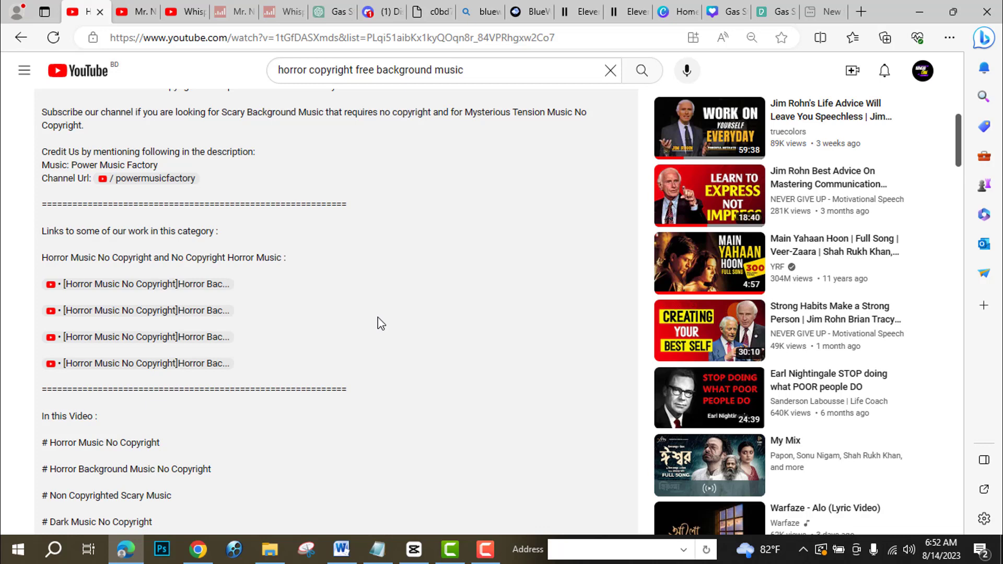
left_click_drag(42, 165, 204, 180)
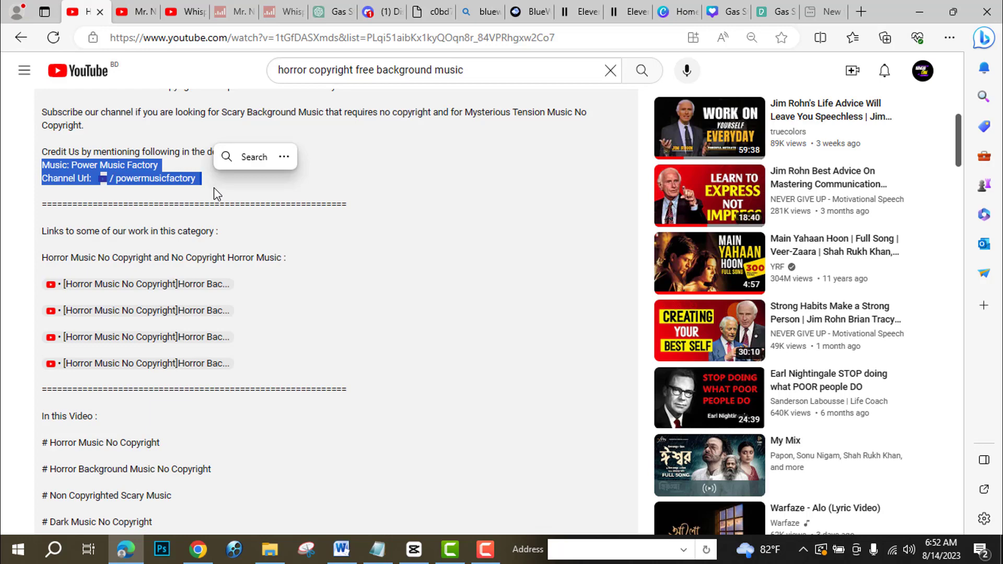
scroll(216, 193, "up", 10)
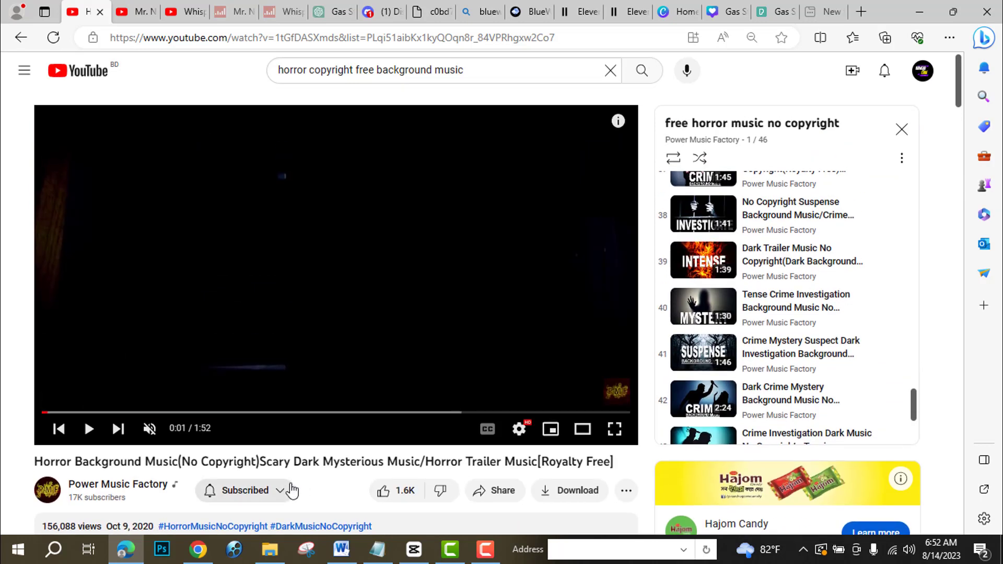
Switch to CapCut and import the ui image, the 00_44_16 ElevenLabs voiceover and the Horror Background Music video from Downloads.
left_click(414, 549)
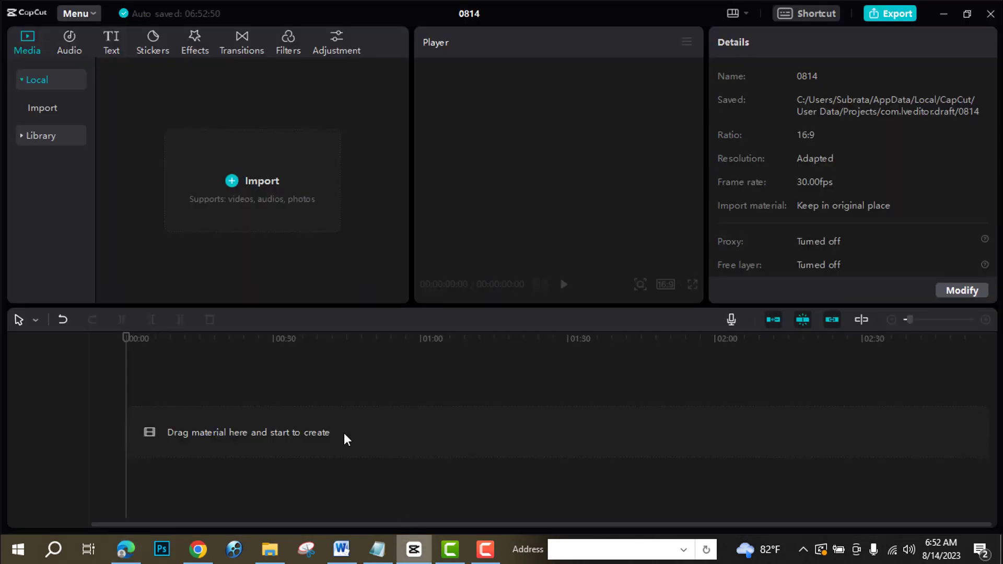
left_click(233, 182)
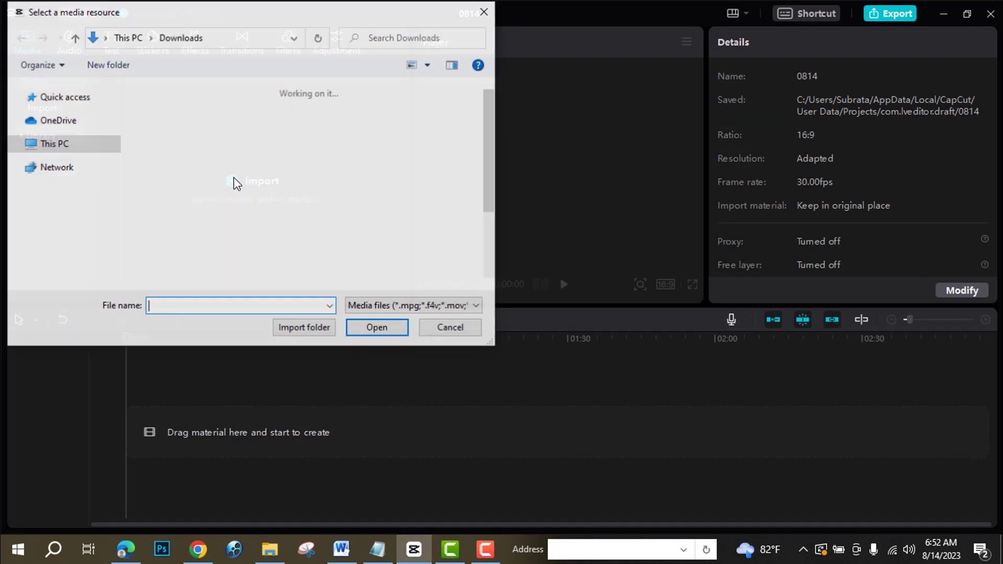
left_click(164, 151)
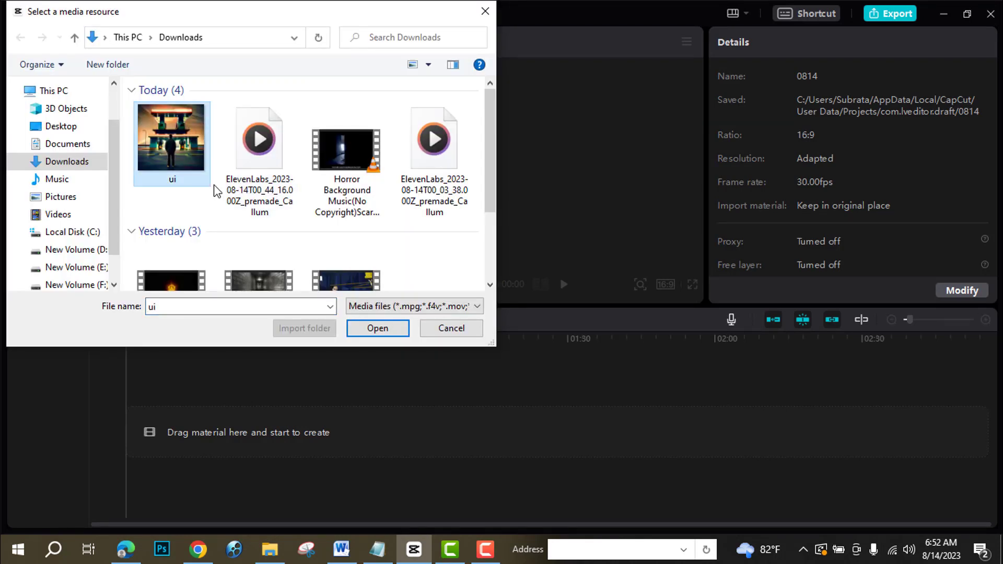
left_click(249, 171, "ctrl")
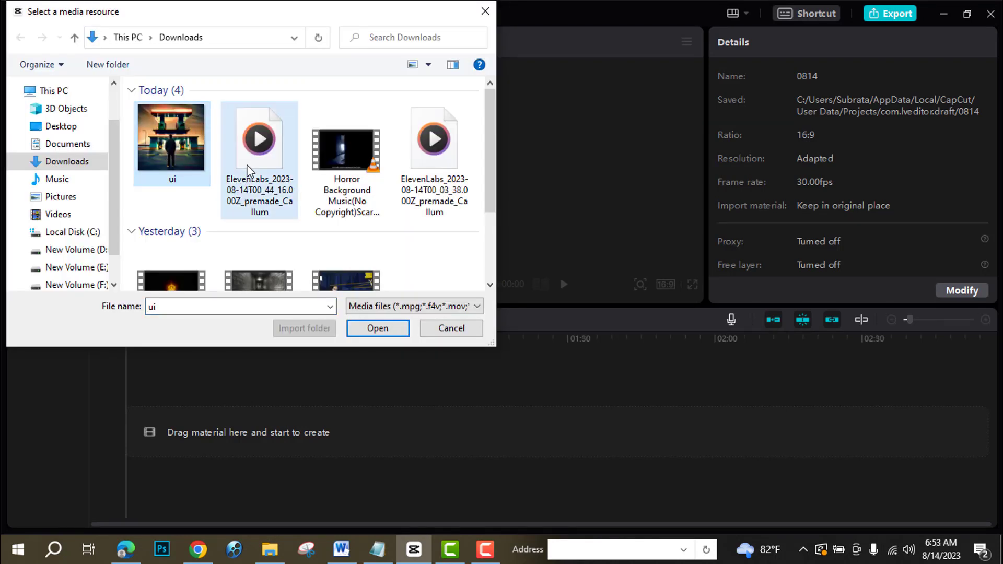
left_click(349, 171, "ctrl")
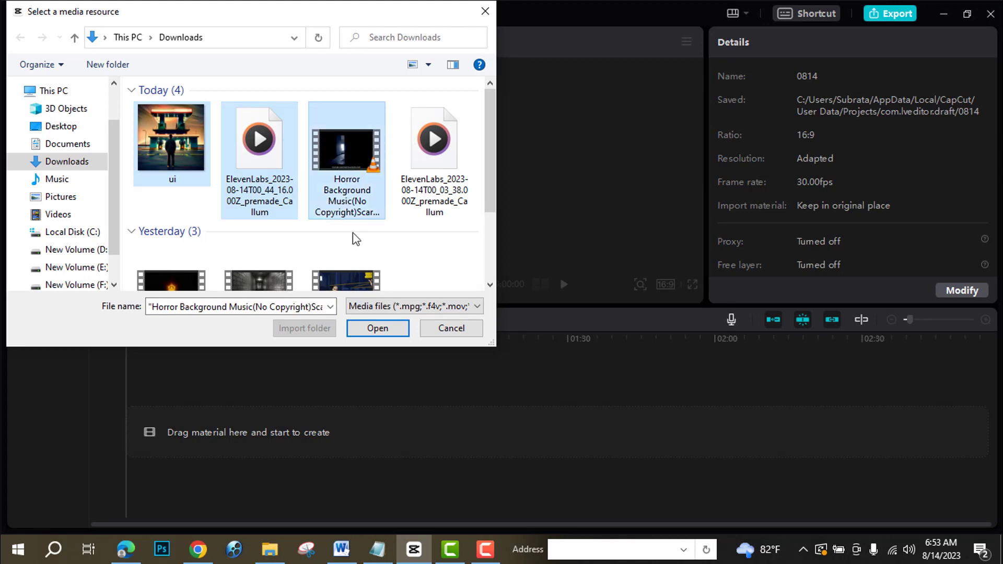
left_click(372, 329)
Place the ElevenLabs voiceover on the timeline, starting at 00:00.
left_click(237, 146)
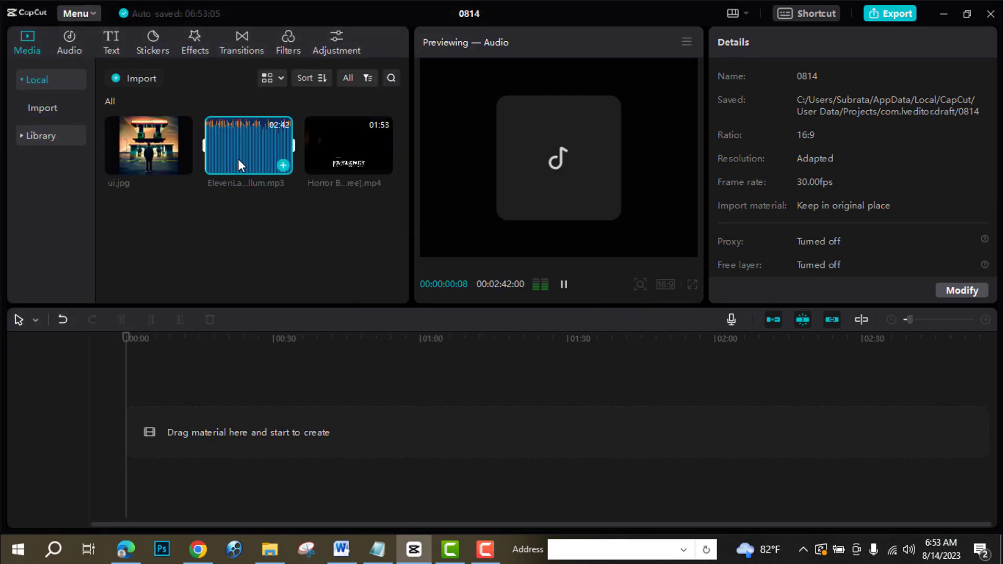
left_click_drag(238, 159, 117, 440)
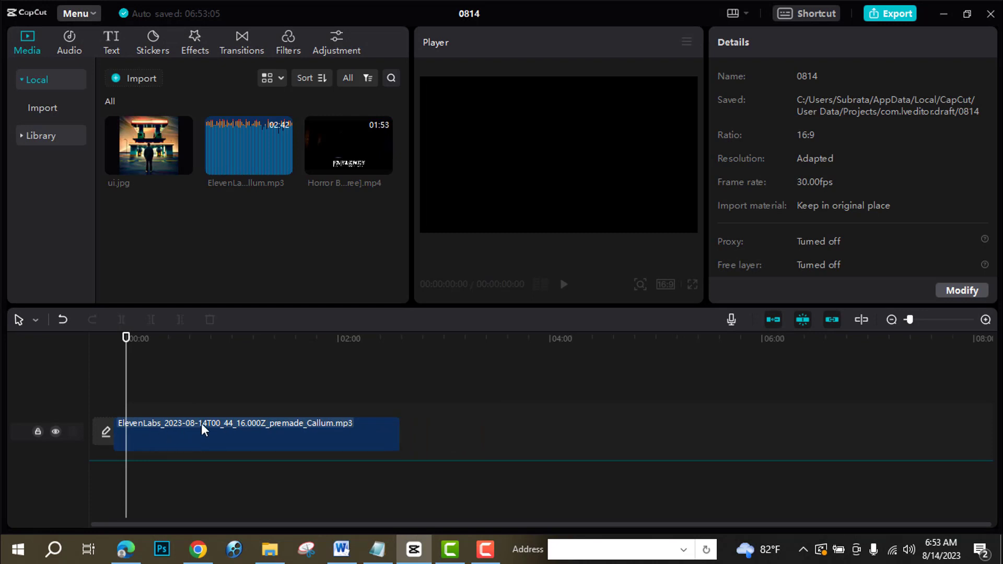
left_click_drag(201, 429, 204, 431)
Add the Horror Background Music clip twice in a row above the voiceover and trim the second copy to the voiceover's end.
left_click_drag(336, 157, 128, 425)
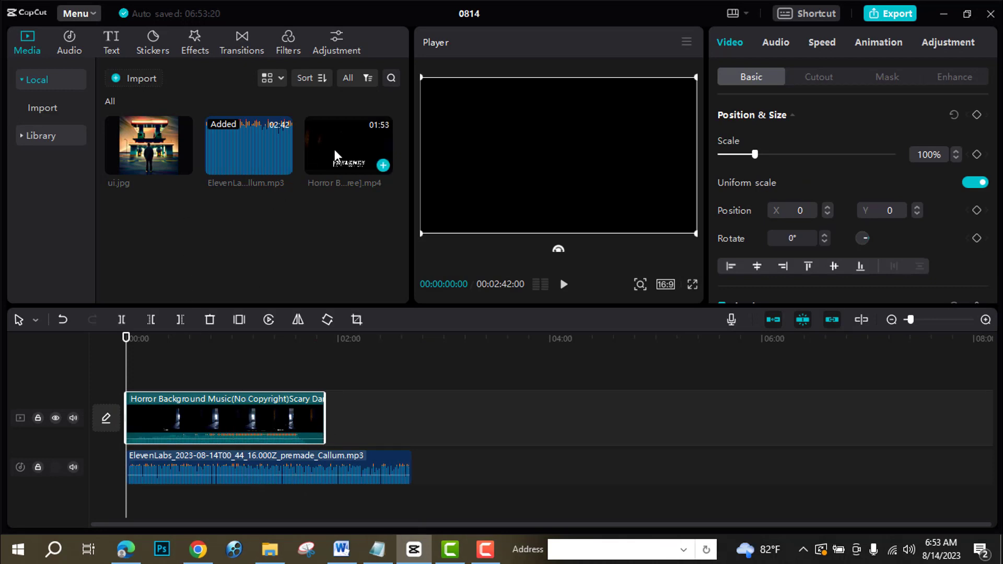
left_click_drag(334, 155, 326, 425)
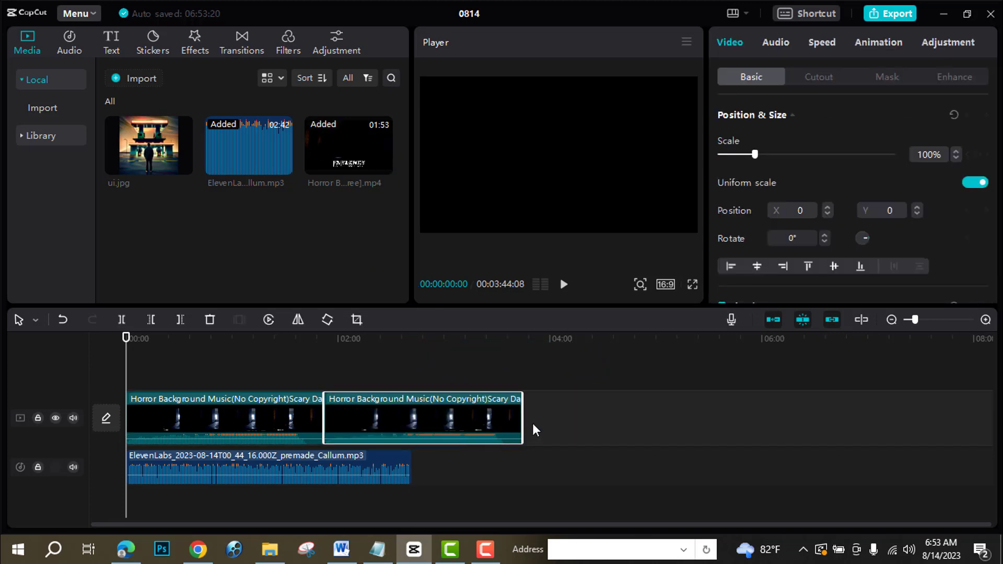
left_click_drag(522, 417, 411, 460)
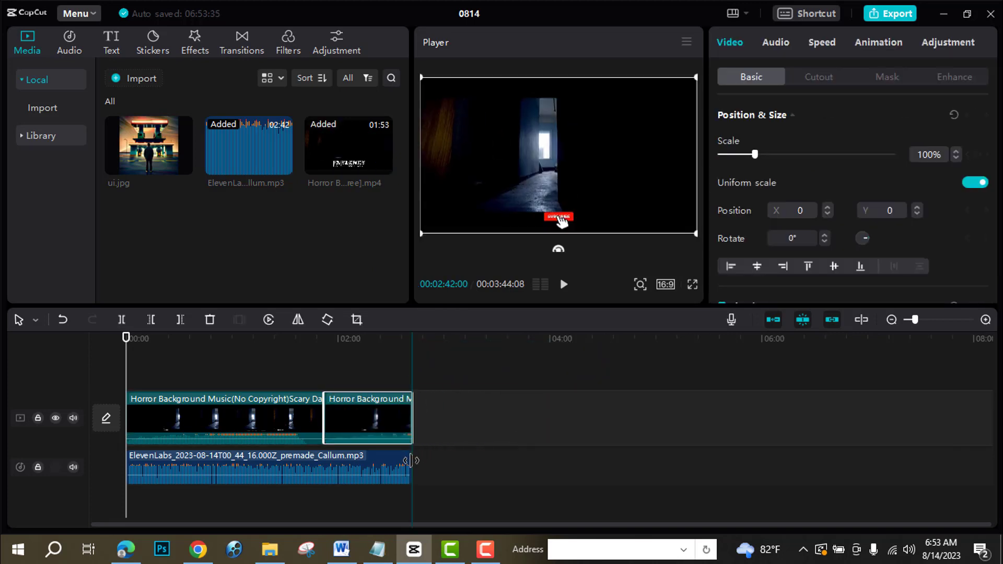
Lower the audio volume of both Horror Background Music clips.
left_click_drag(225, 438, 225, 442)
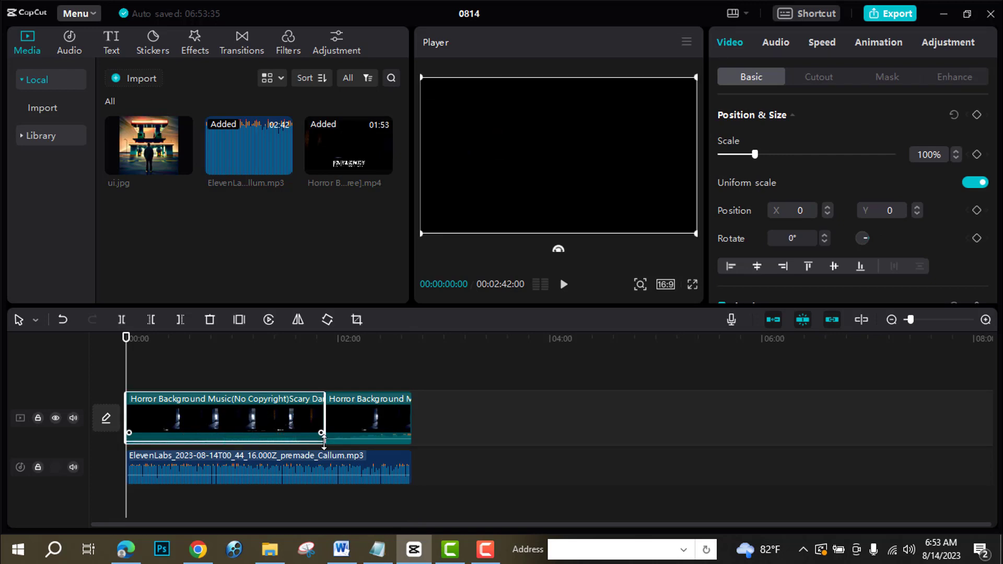
left_click(358, 442)
left_click_drag(357, 438, 357, 441)
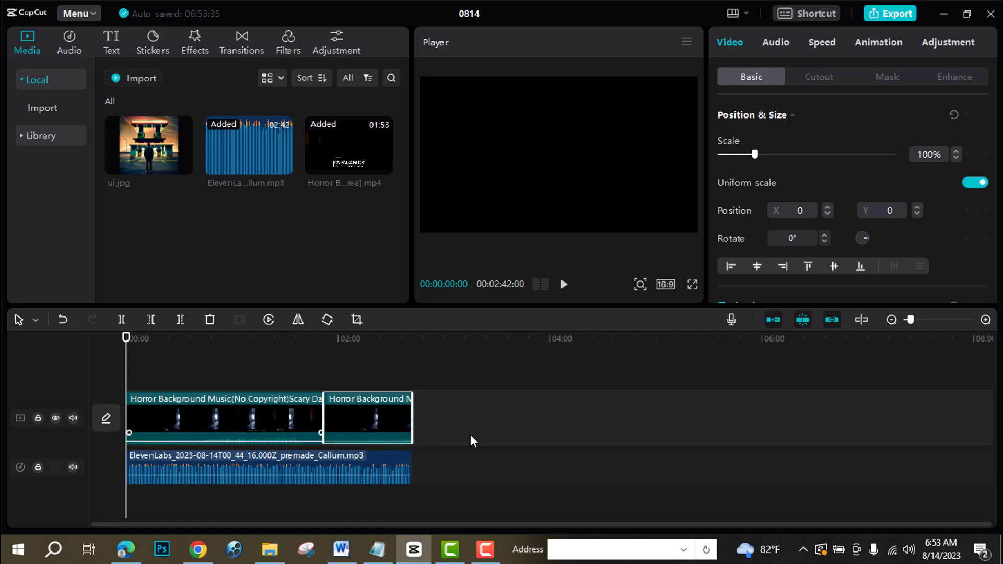
Place ui.jpg above the music for the full 2:42 of the voiceover and scale it to 177% to fill the frame.
left_click_drag(143, 154, 406, 434)
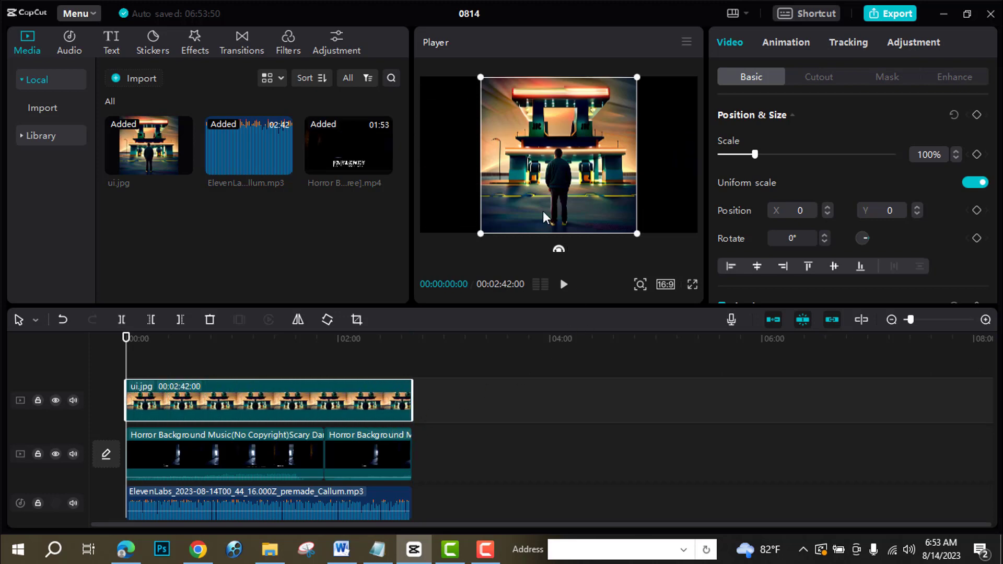
left_click_drag(480, 234, 358, 300)
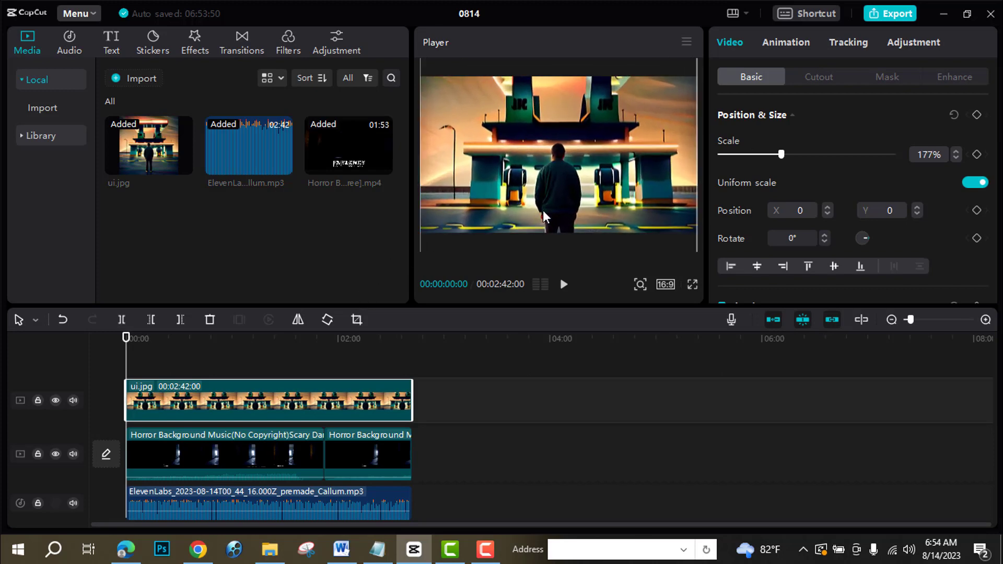
left_click_drag(543, 211, 552, 151)
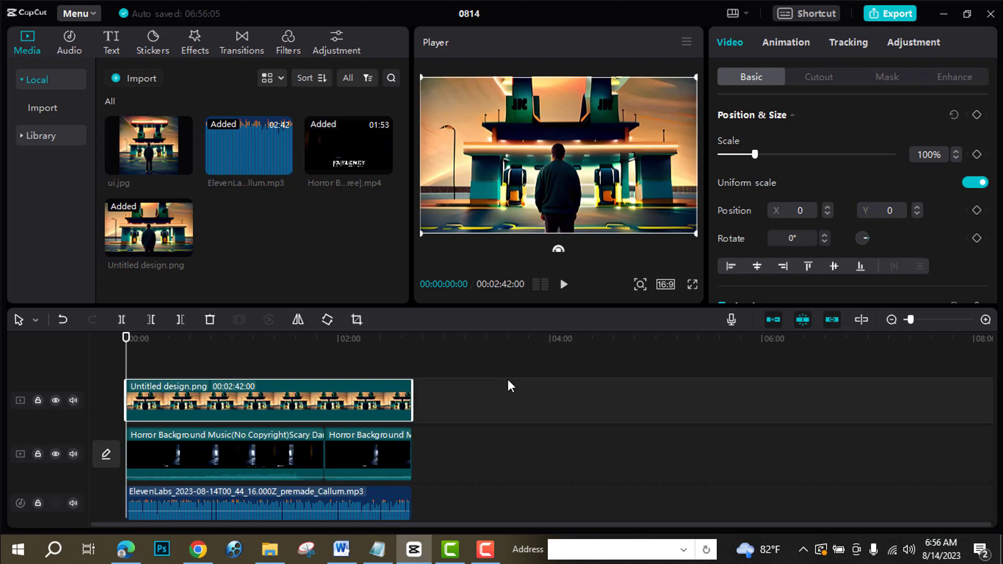
Apply the Dizzy video effect to the Untitled design.png clip and preview the first seconds.
left_click(195, 47)
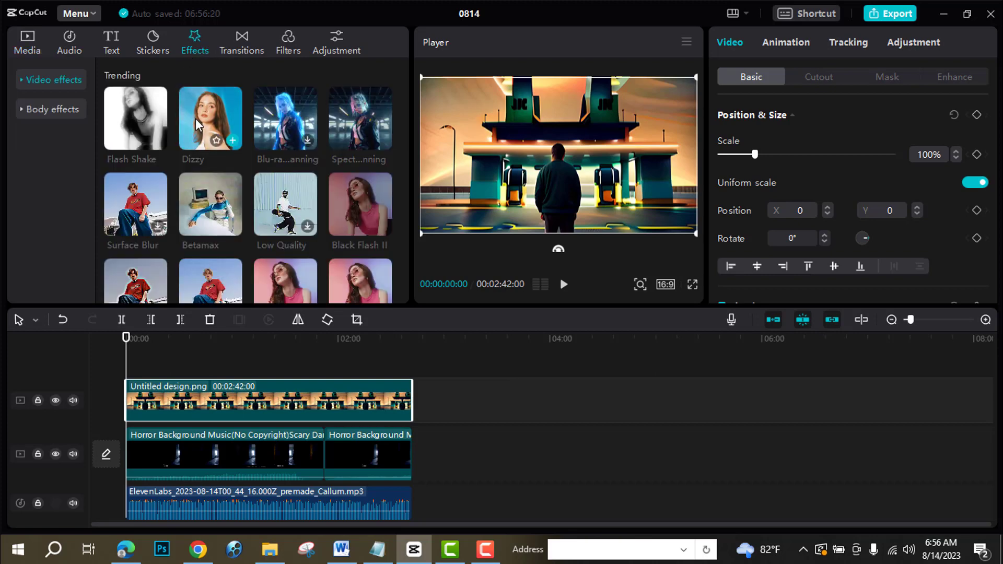
left_click_drag(201, 151, 185, 400)
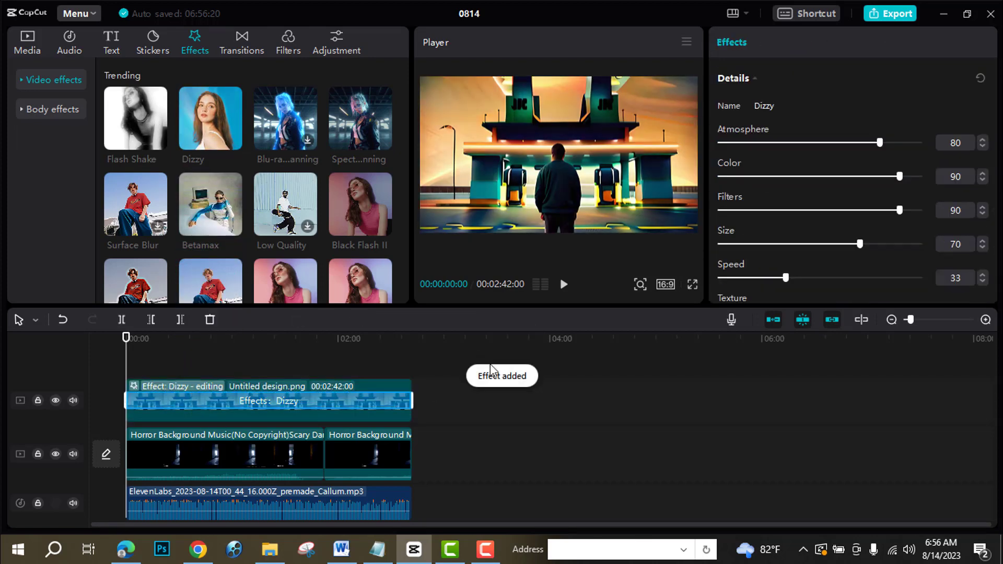
left_click(566, 288)
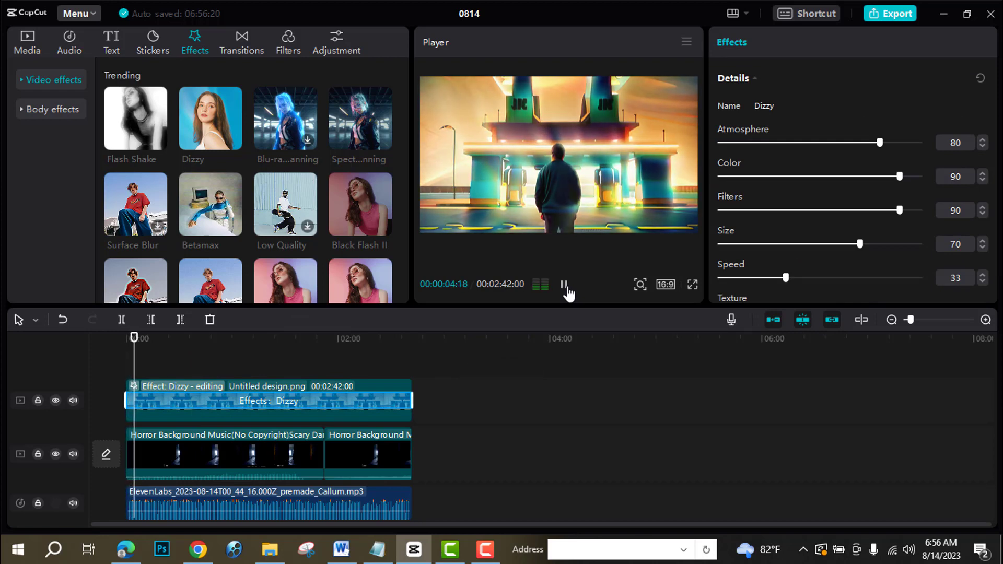
left_click(567, 290)
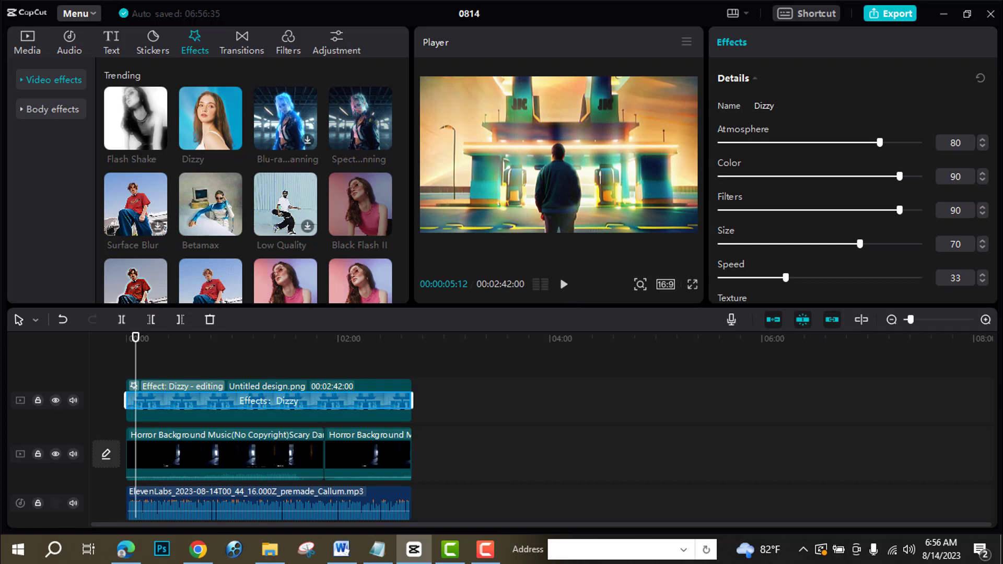
Set the Dizzy effect's Atmosphere to 68, Color to 75, Filters to 77, Size to 60 and Speed to 22.
left_click_drag(878, 147, 854, 149)
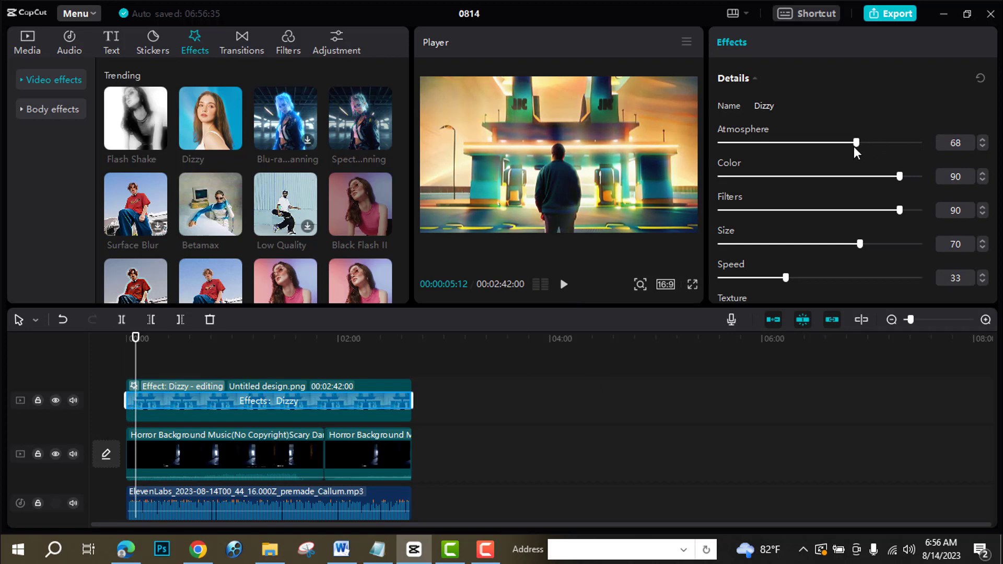
left_click_drag(901, 176, 869, 176)
left_click_drag(900, 210, 873, 211)
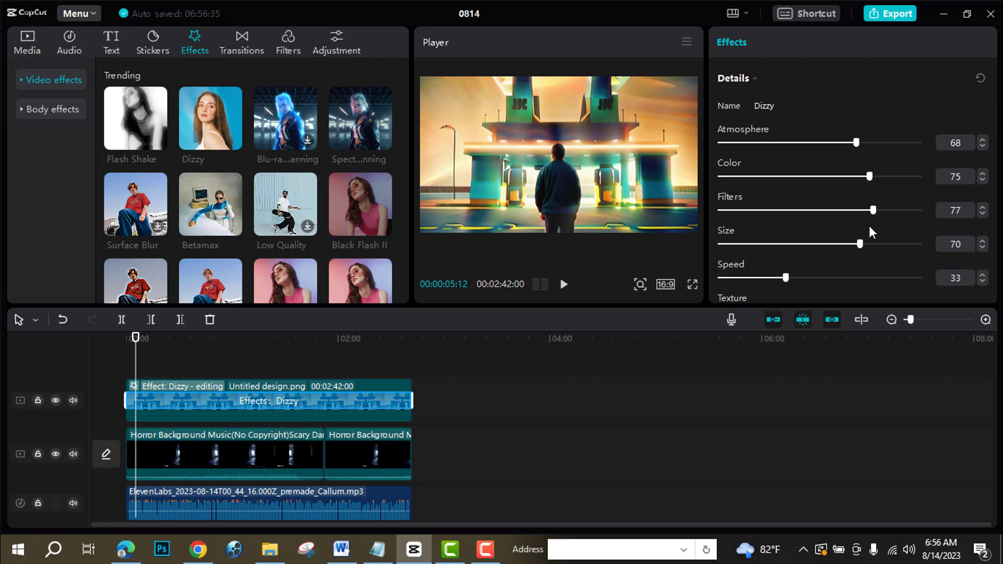
left_click_drag(860, 244, 838, 244)
left_click_drag(785, 278, 764, 278)
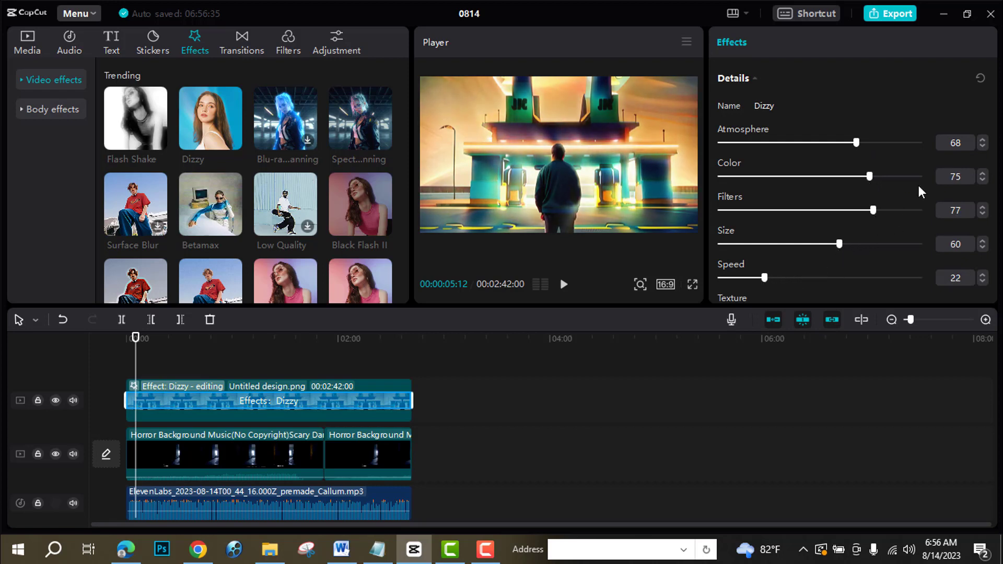
Export the video with the title "horror" into the Downloads folder.
left_click(884, 17)
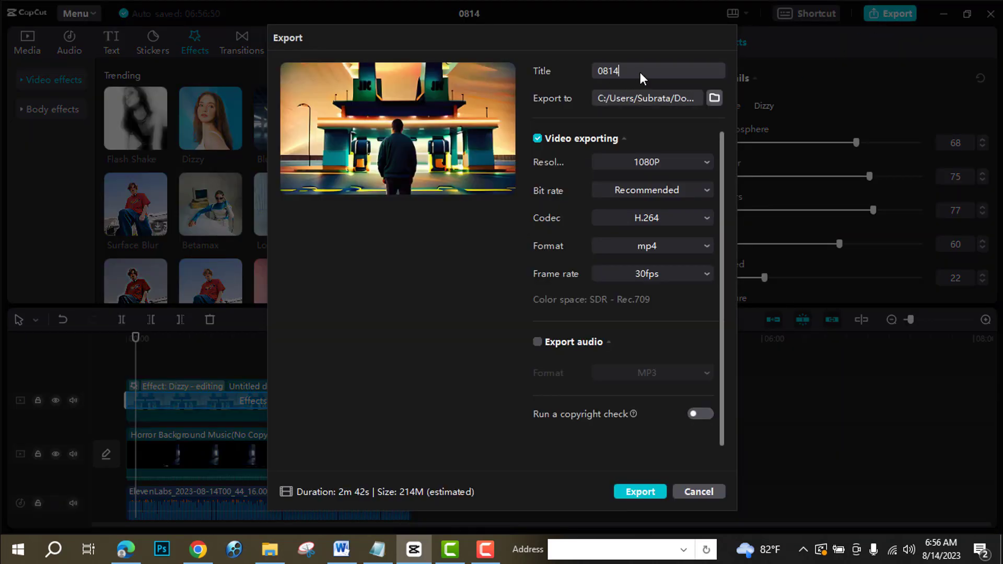
key("ctrl+a")
type("horror")
left_click(714, 97)
left_click(632, 346)
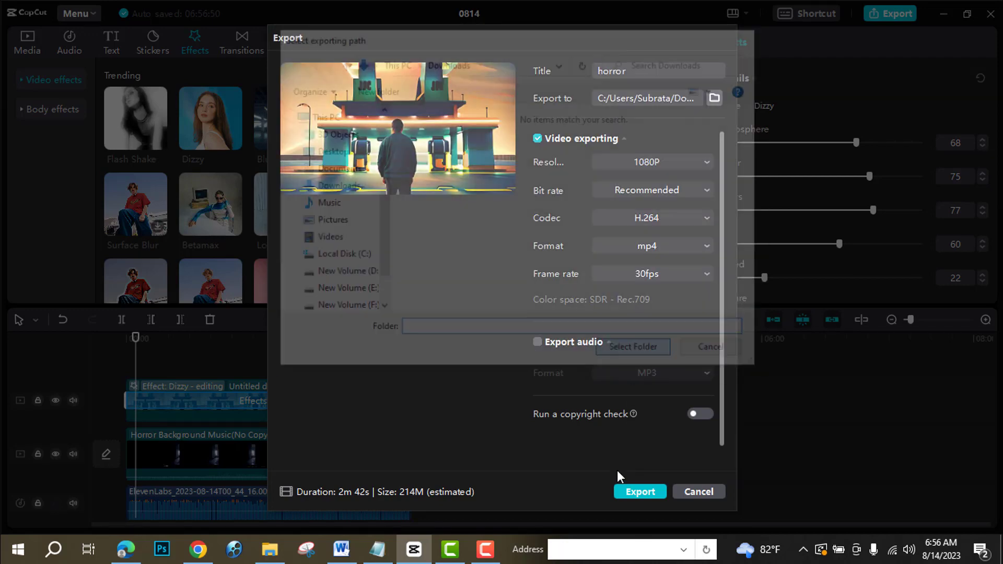
left_click(626, 490)
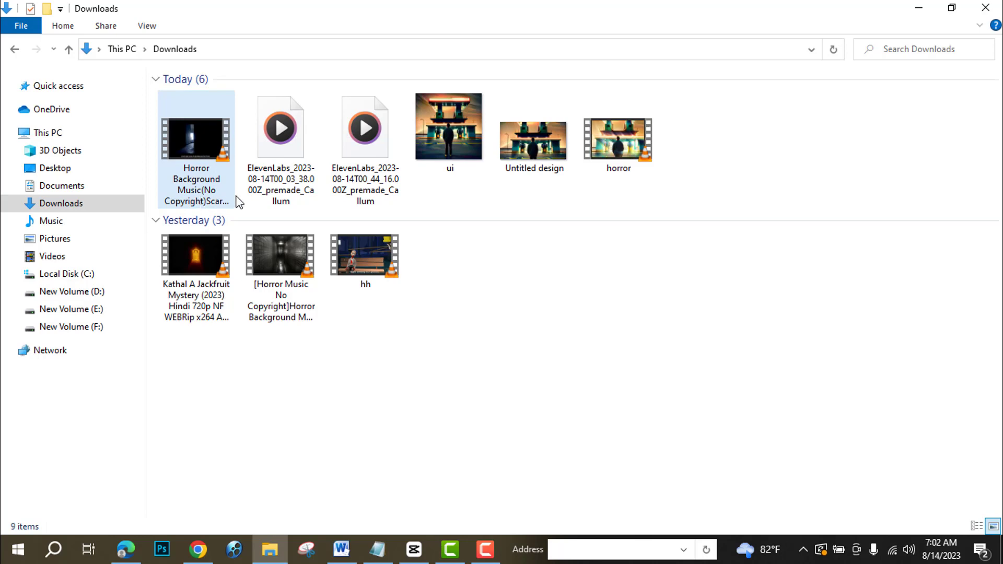
Play the exported horror video in VLC, skip ahead to about 0:50, pause it and switch back to the YouTube channel's videos.
double_click(644, 156)
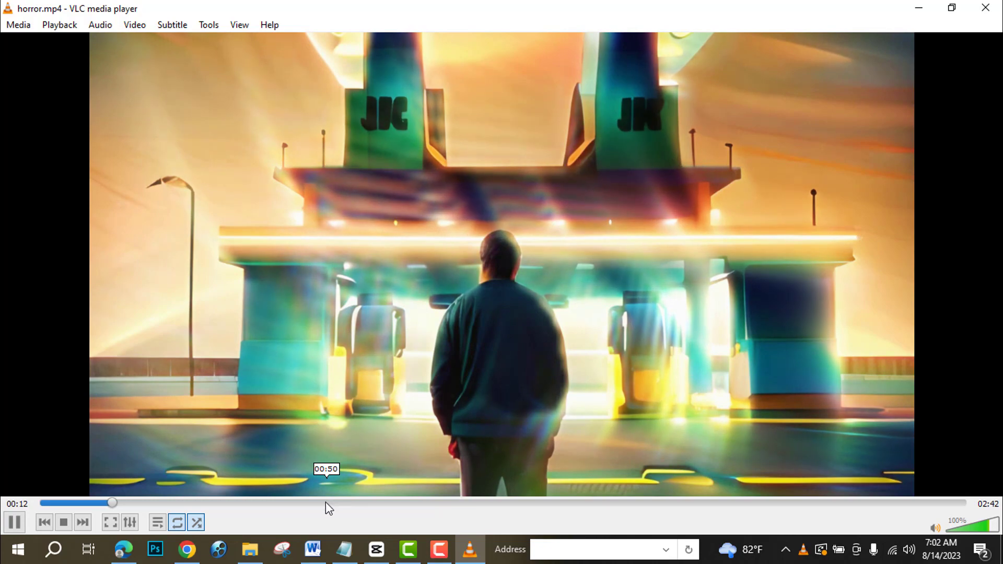
left_click(327, 502)
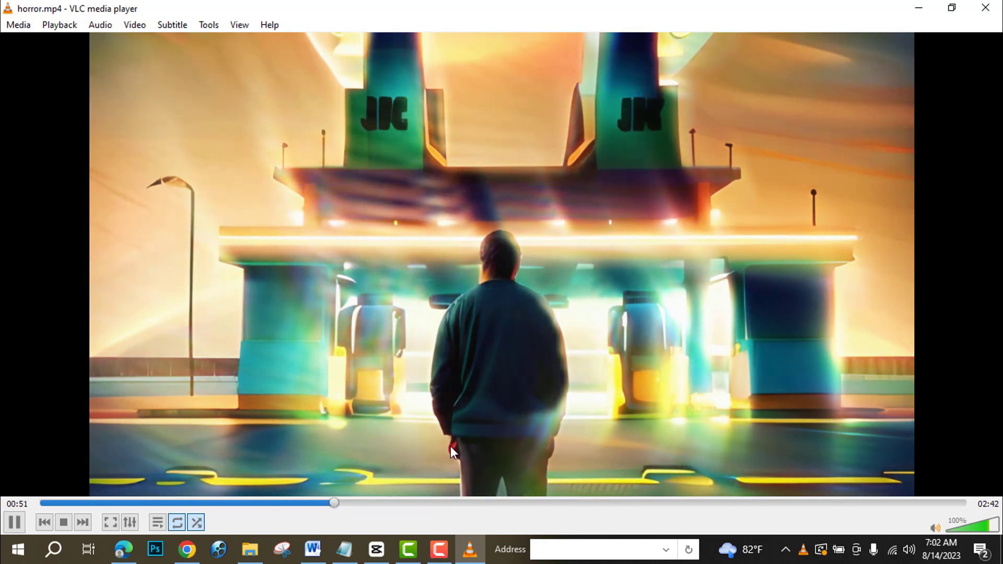
key("space")
key("alt+Tab")
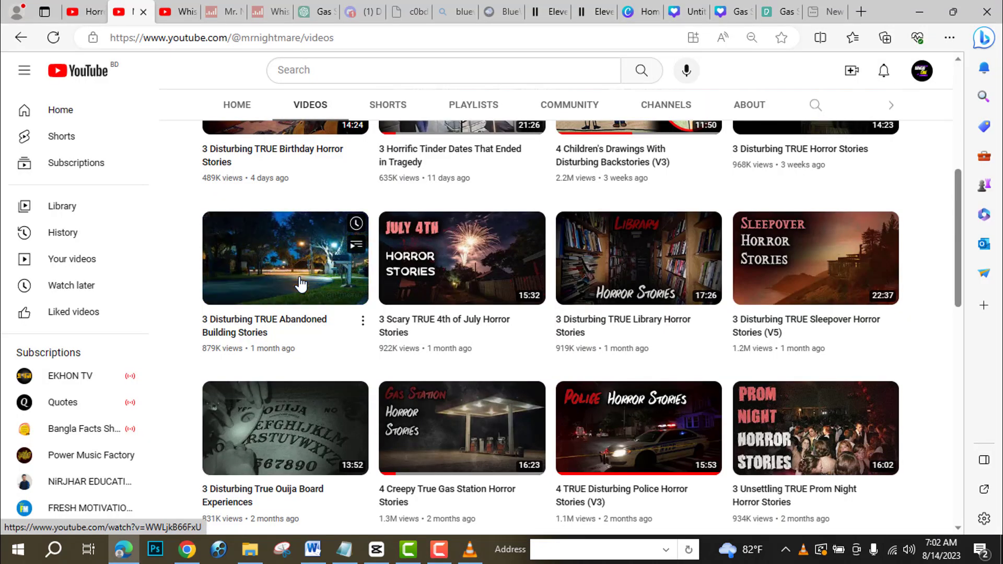